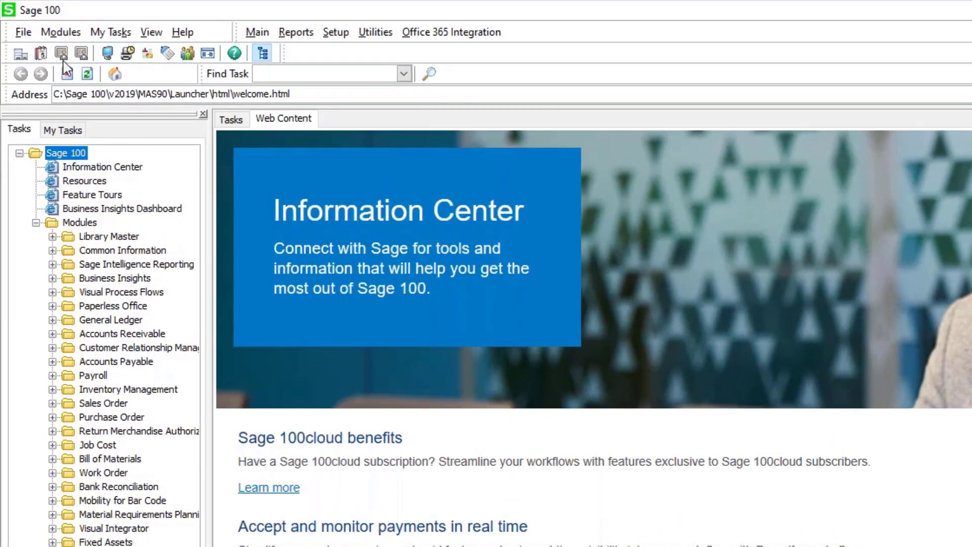
{"action": "left_click", "coordinate": [24, 32]}
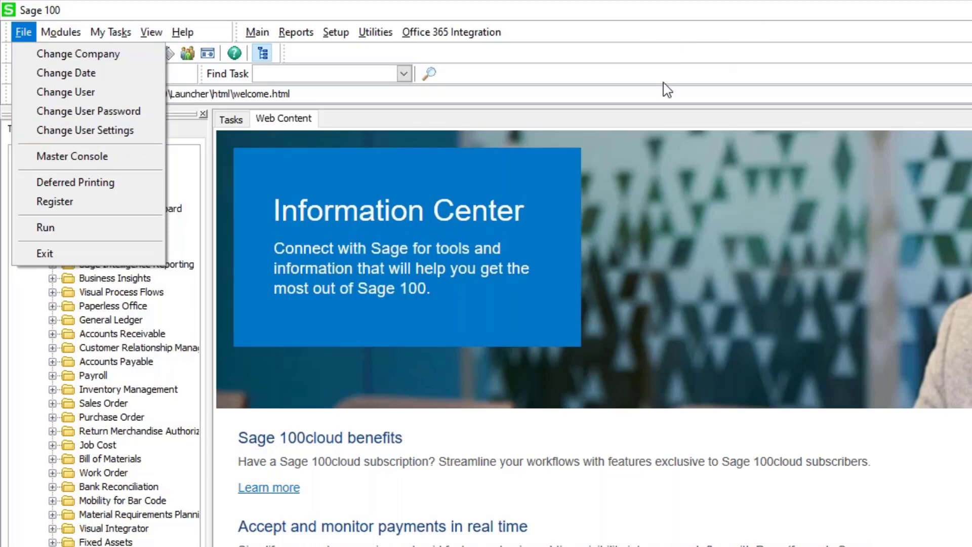
{"action": "left_click", "coordinate": [274, 225]}
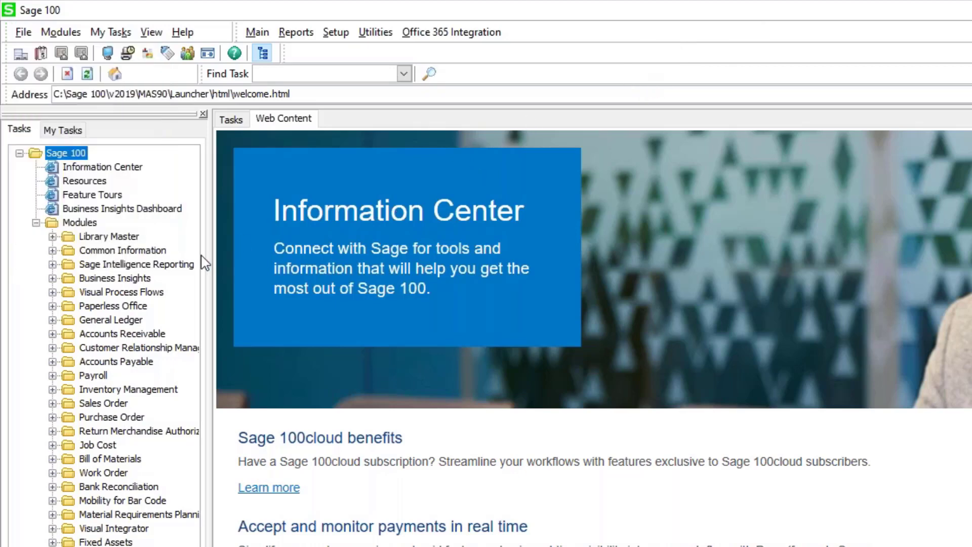
Step: Open Role Maintenance from the Library Master main tasks
{"action": "left_click", "coordinate": [124, 237]}
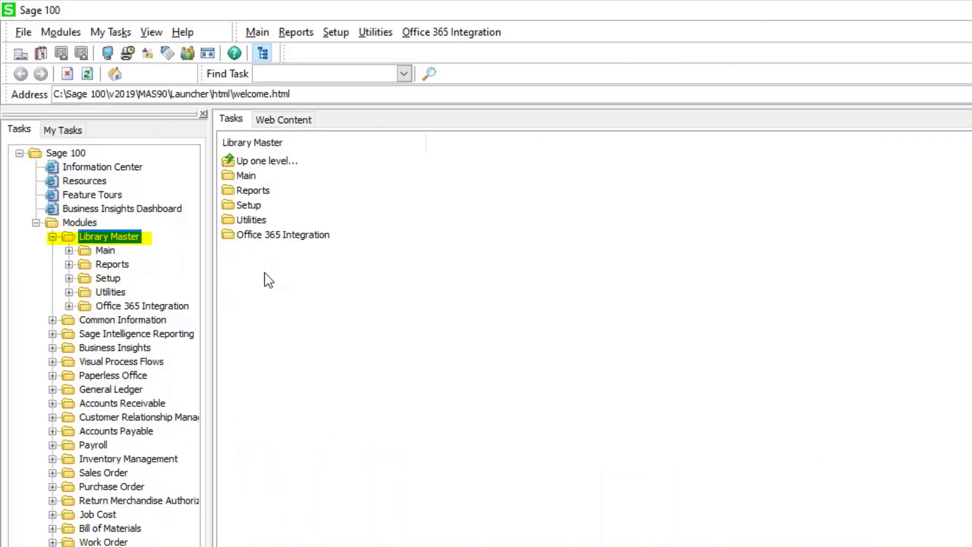
{"action": "left_click", "coordinate": [246, 175]}
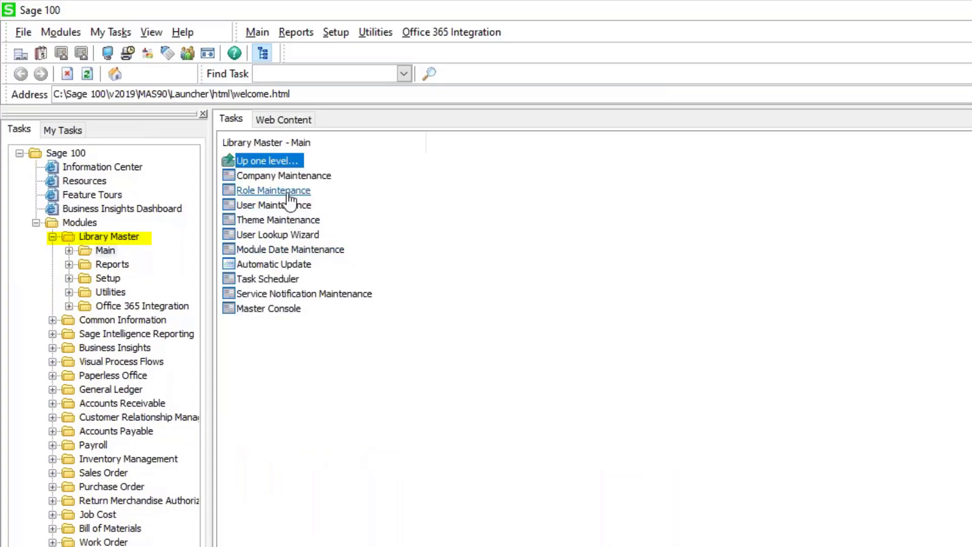
{"action": "left_click", "coordinate": [288, 192]}
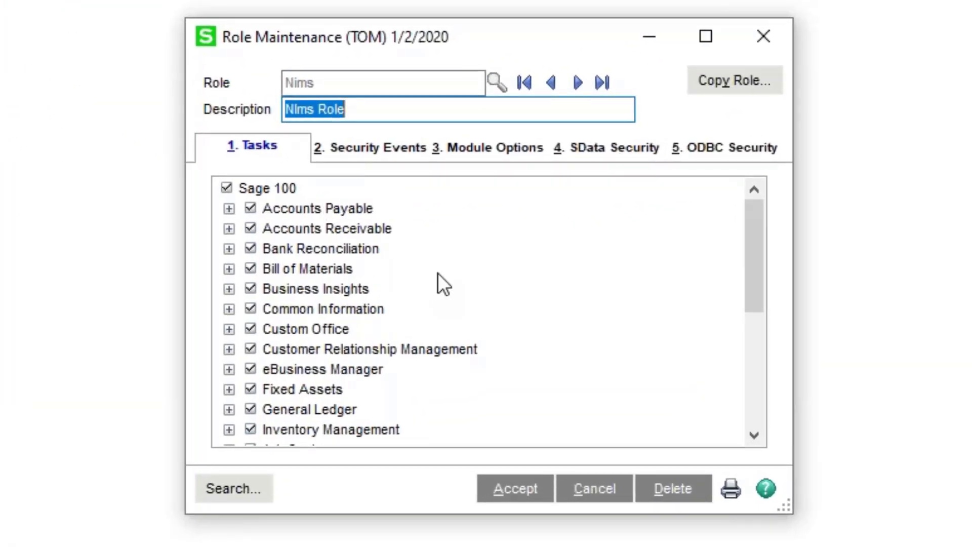
Step: Check the Nims role's access to User Settings among the Library Master Maintenance/Data Entry tasks, and accept the role
{"action": "scroll", "coordinate": [441, 272], "scroll_direction": "down", "scroll_amount": 3}
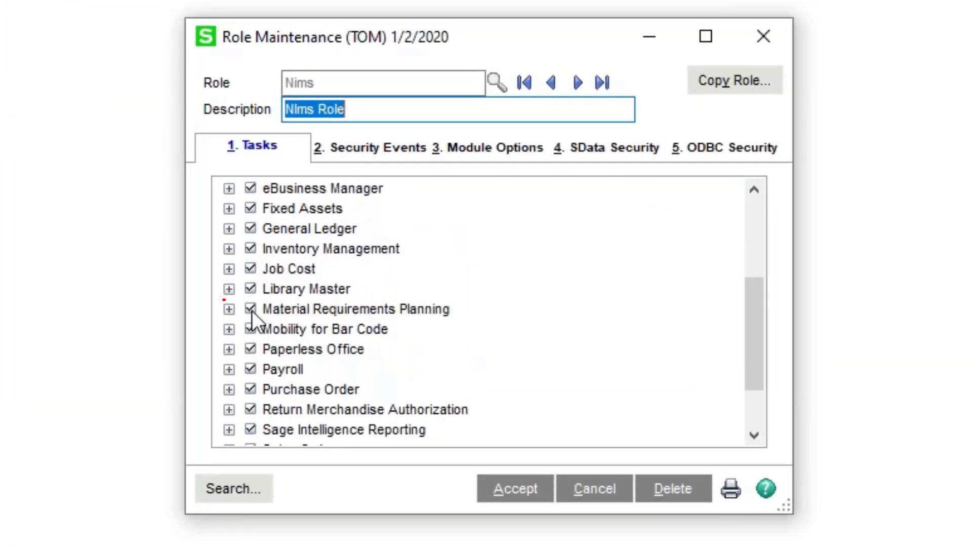
{"action": "left_click", "coordinate": [229, 289]}
{"action": "left_click", "coordinate": [253, 309]}
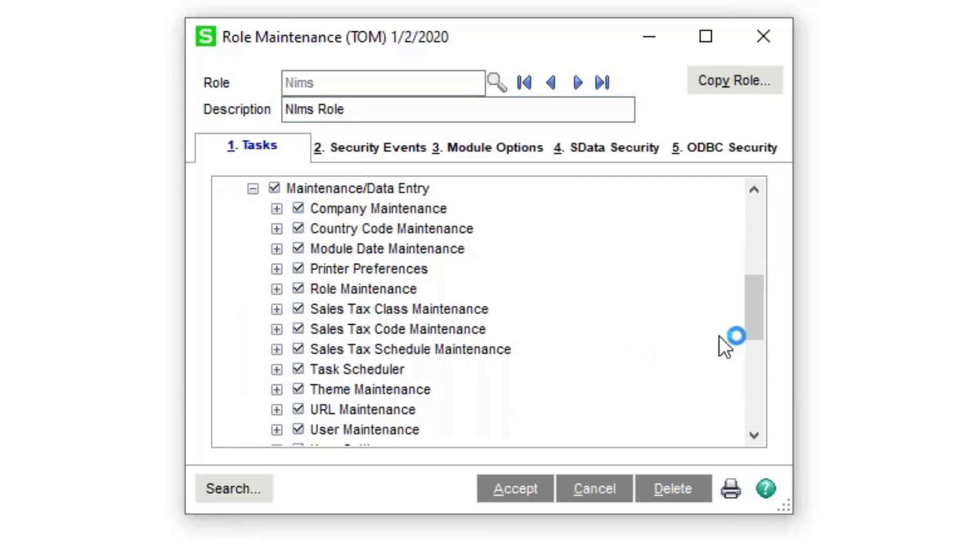
{"action": "left_click_drag", "start_coordinate": [752, 311], "coordinate": [754, 328]}
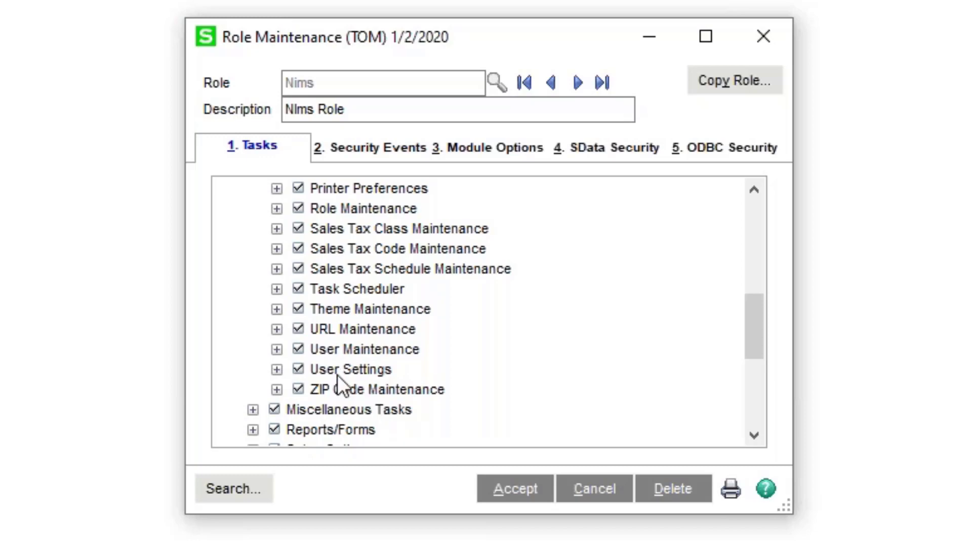
{"action": "left_click", "coordinate": [511, 497]}
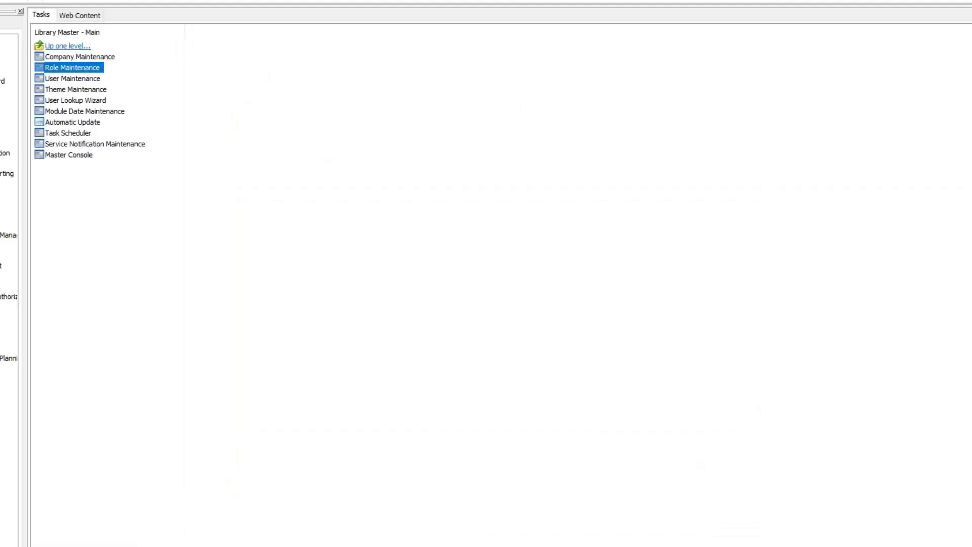
Step: Open the current user's settings, review the available options, and accept them
{"action": "left_click", "coordinate": [14, 19]}
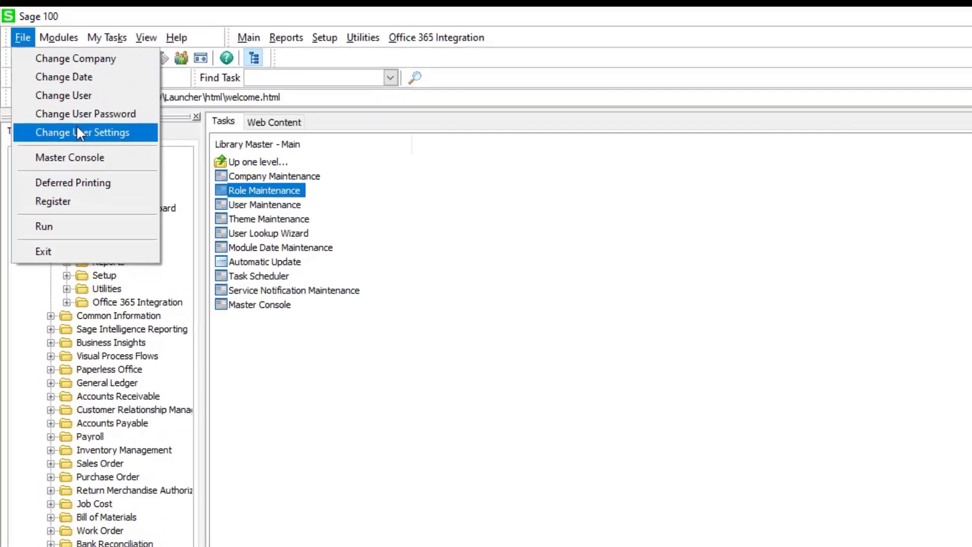
{"action": "left_click", "coordinate": [86, 136]}
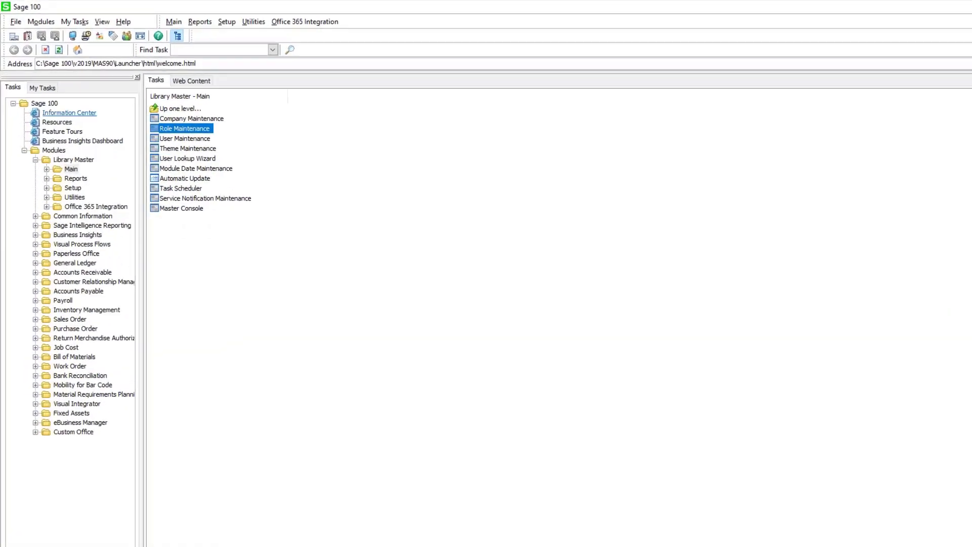
{"action": "left_click", "coordinate": [27, 38]}
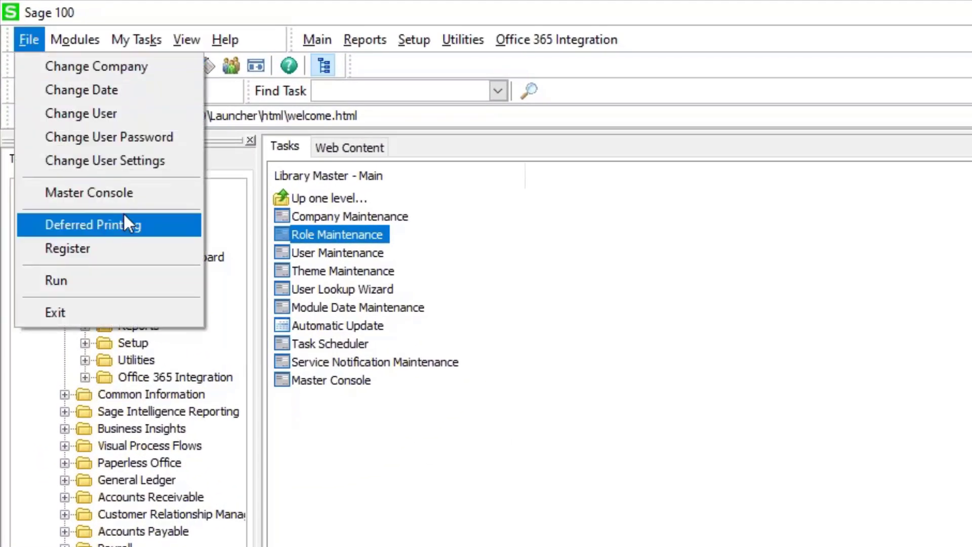
{"action": "left_click", "coordinate": [155, 162]}
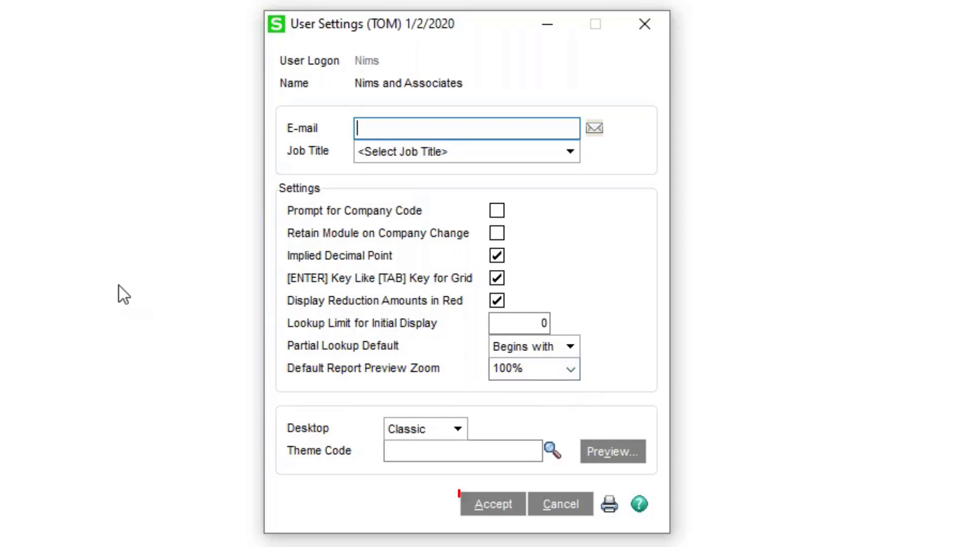
{"action": "left_click", "coordinate": [492, 506]}
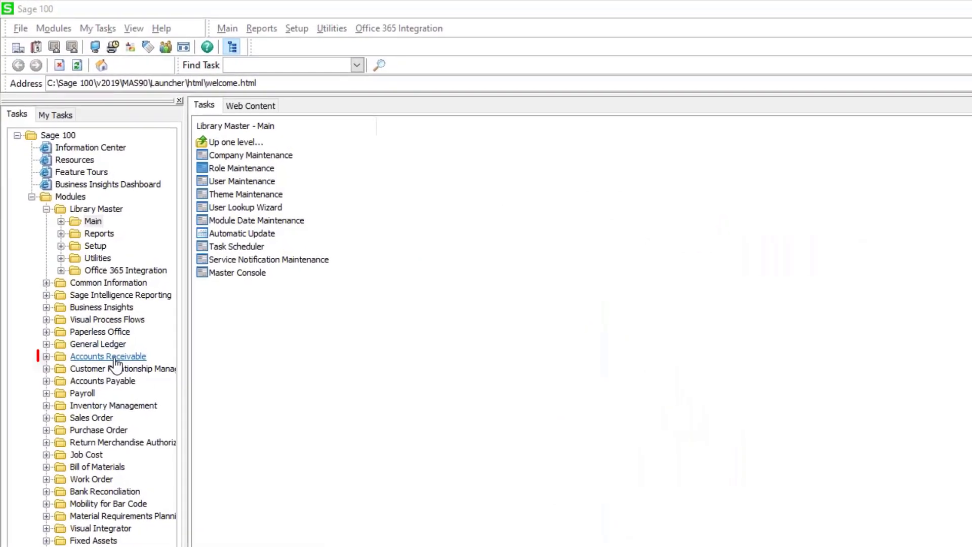
Step: Open the Accounts Receivable Aged Invoice Report with the module's accounting date set to 5/31/2020
{"action": "left_click", "coordinate": [115, 356]}
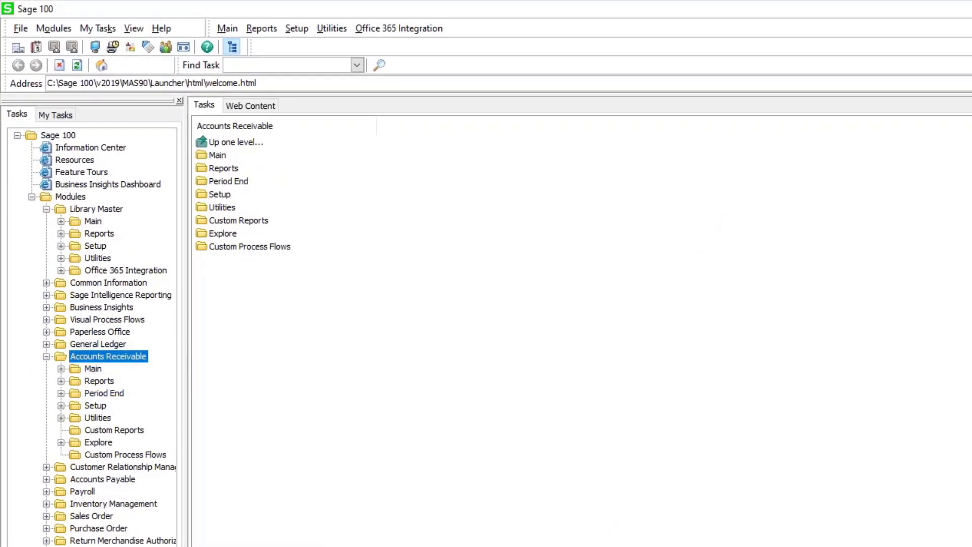
{"action": "left_click", "coordinate": [100, 383]}
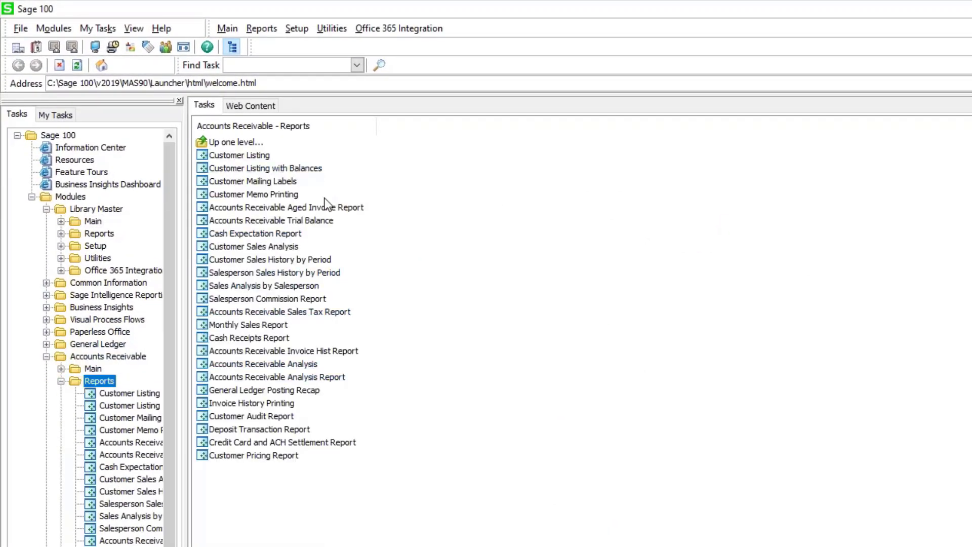
{"action": "left_click", "coordinate": [325, 213]}
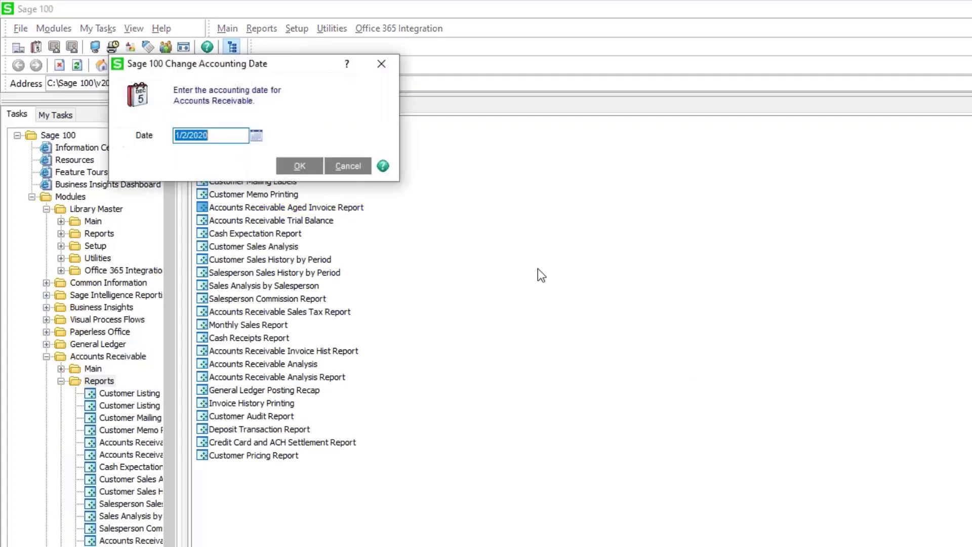
{"action": "type", "text": "05312020"}
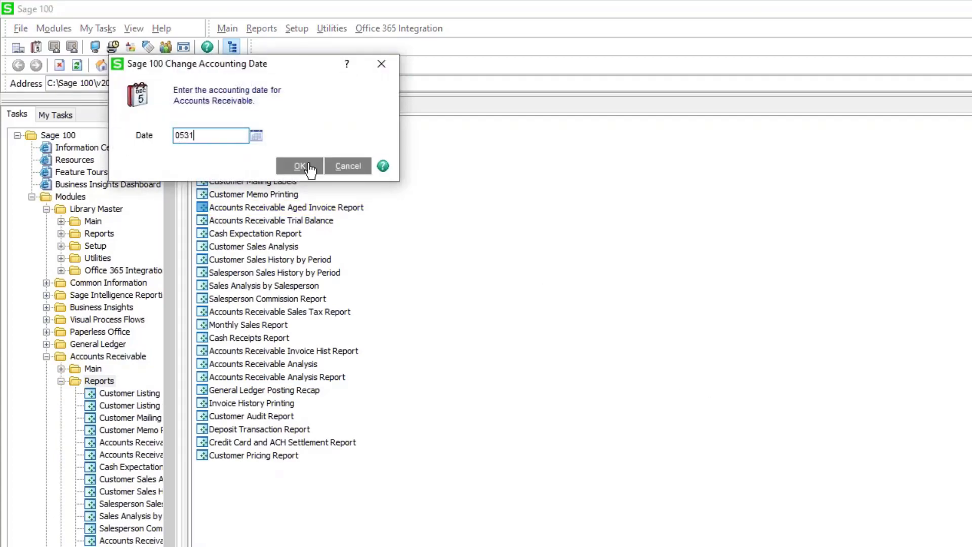
{"action": "left_click", "coordinate": [309, 169]}
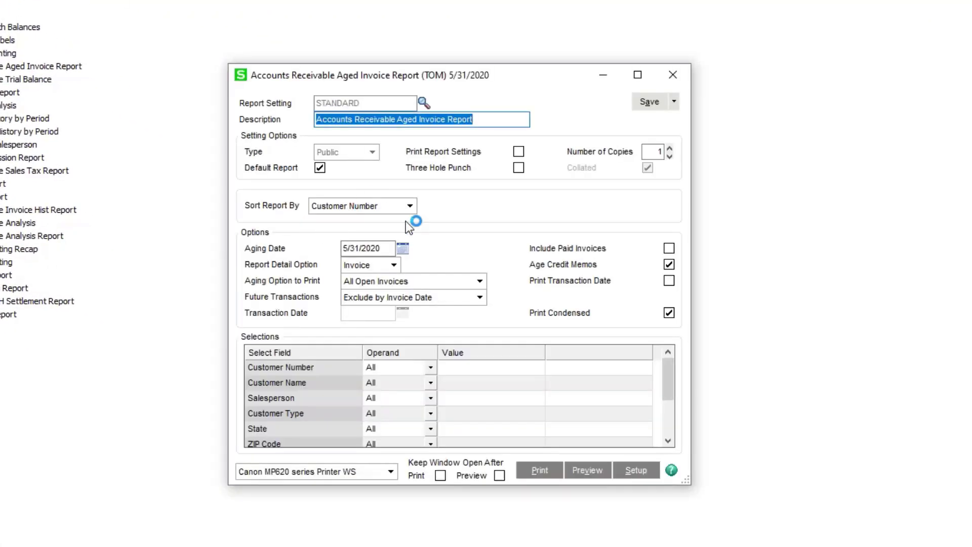
Step: Preview the aged invoice report with its window kept open after preview, and maximize the preview
{"action": "left_click", "coordinate": [499, 475]}
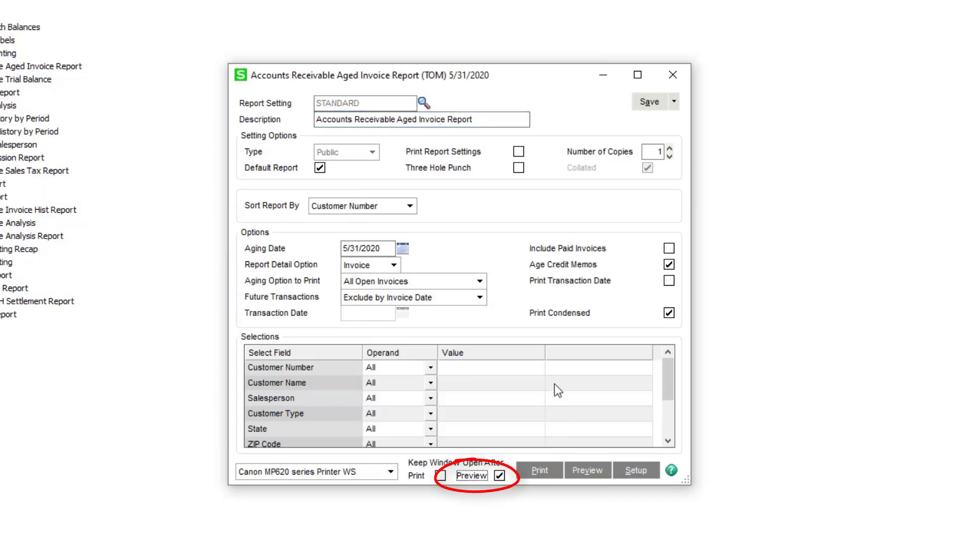
{"action": "left_click", "coordinate": [586, 471]}
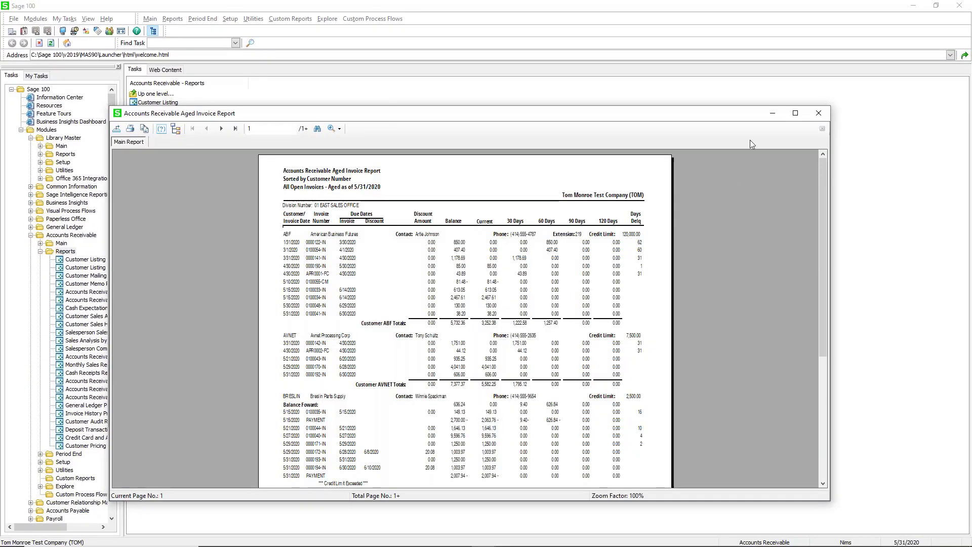
{"action": "left_click", "coordinate": [794, 115]}
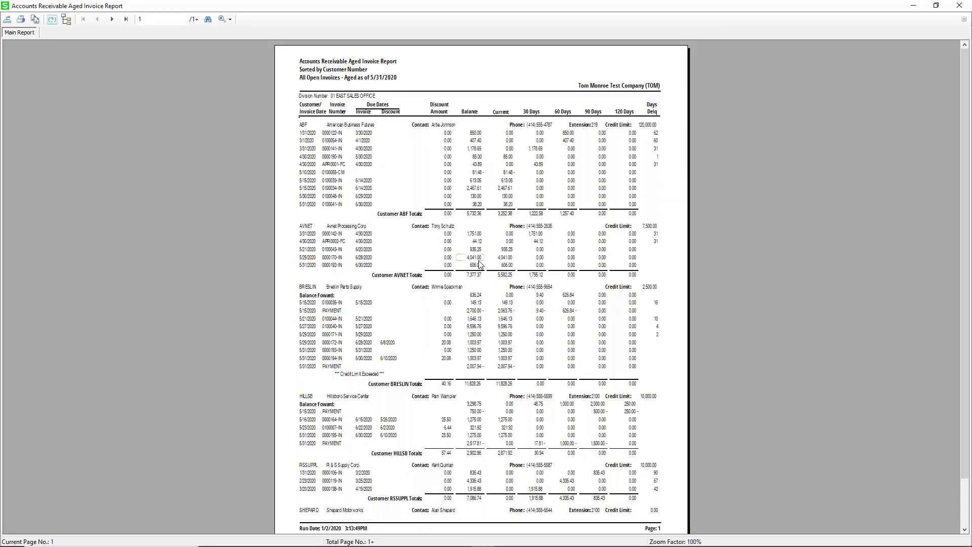
Step: Set a custom zoom factor of 125 for the report preview
{"action": "left_click", "coordinate": [222, 22]}
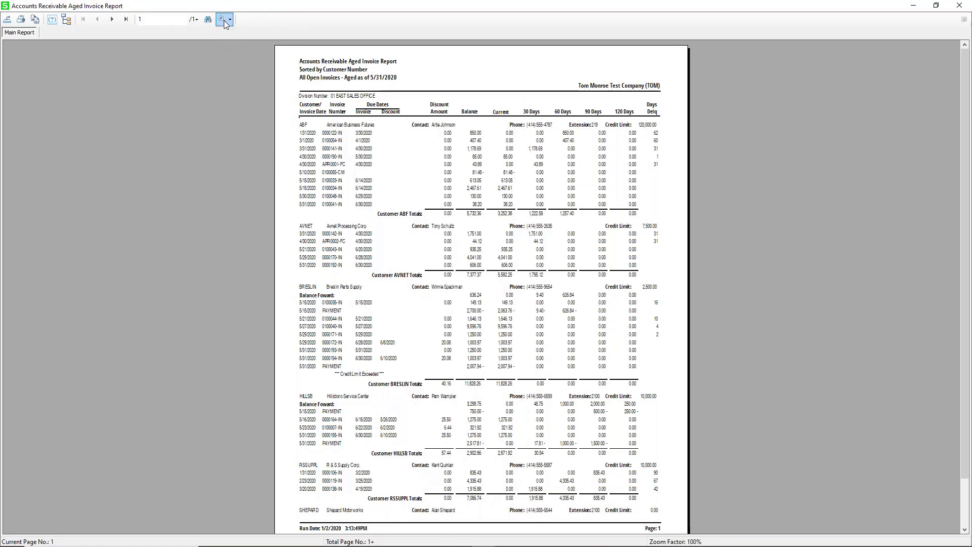
{"action": "left_click", "coordinate": [224, 20]}
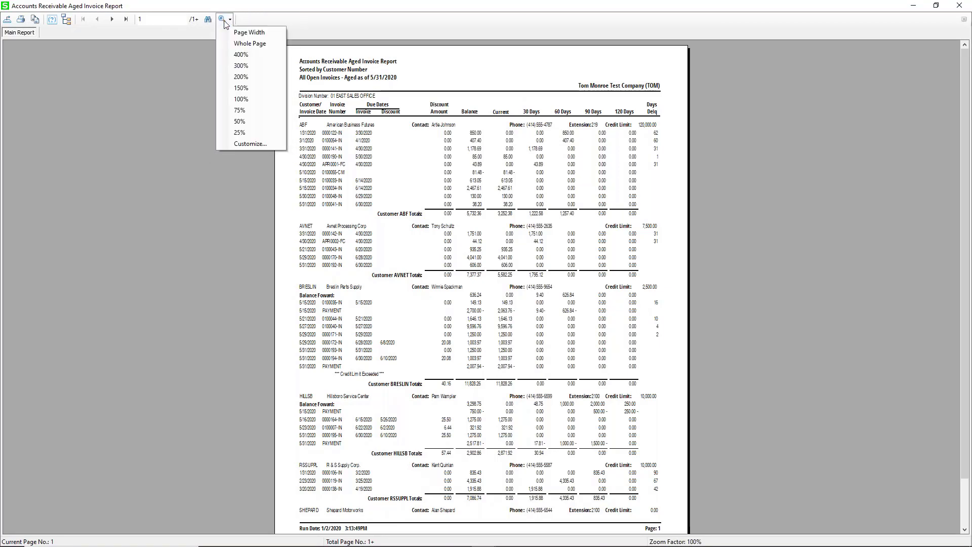
{"action": "left_click", "coordinate": [244, 143]}
{"action": "type", "text": "125"}
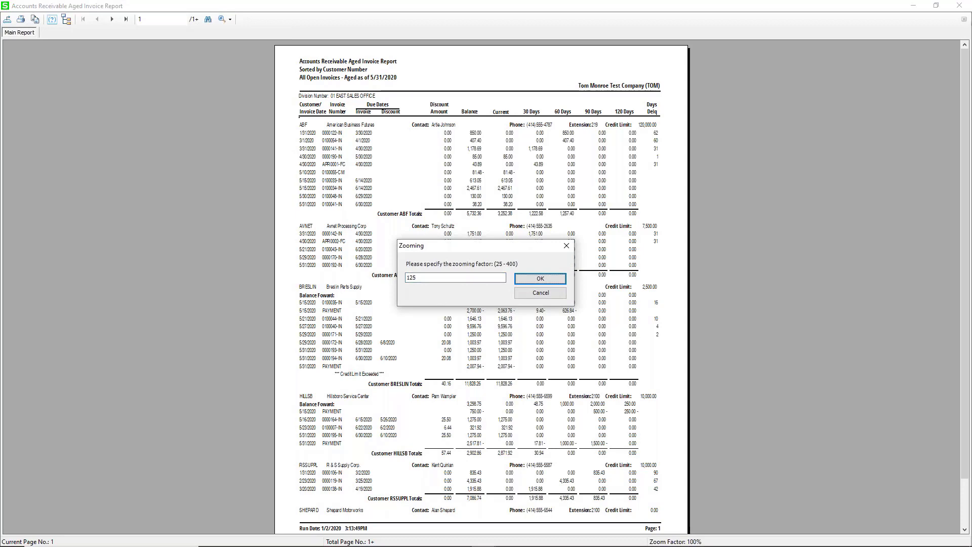
{"action": "left_click", "coordinate": [520, 278]}
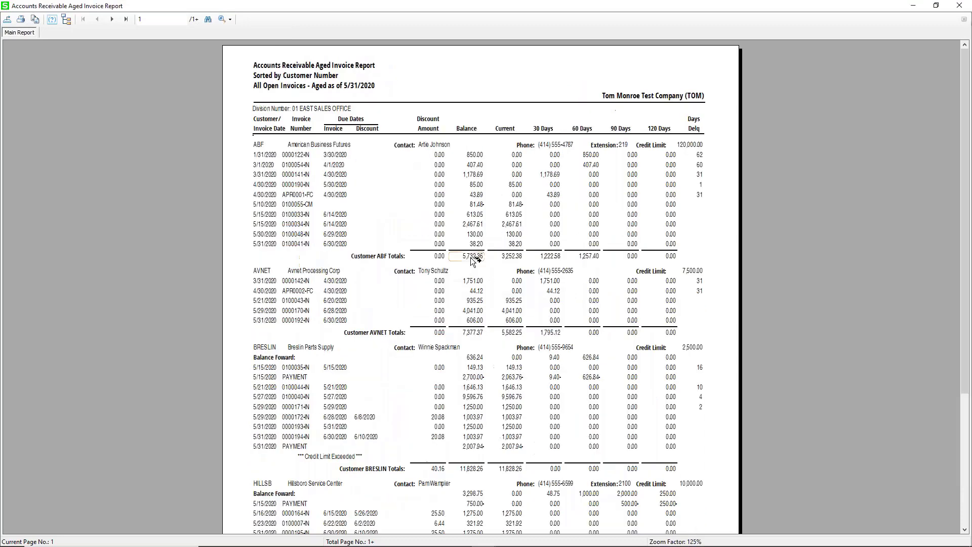
Step: Zoom the report preview to Page Width, and close the preview and the report window
{"action": "left_click", "coordinate": [229, 19]}
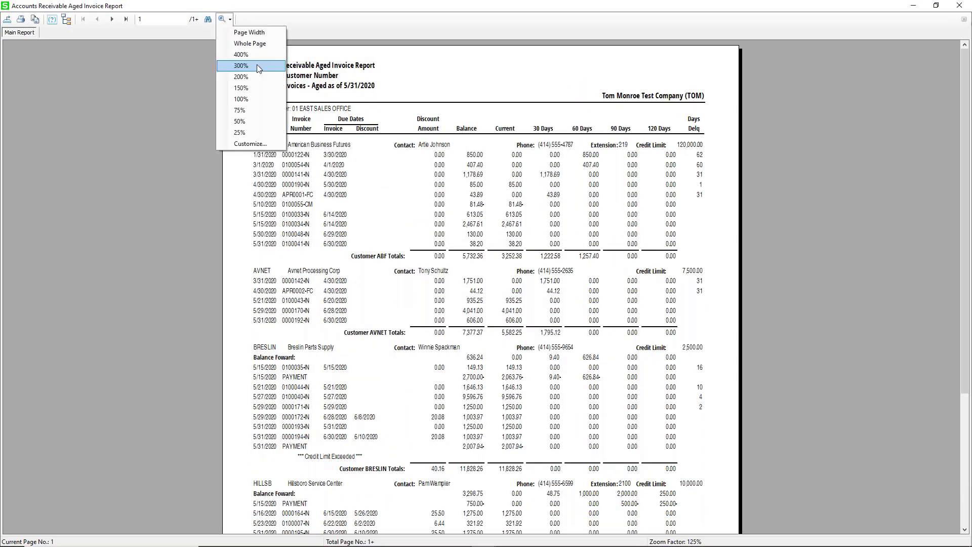
{"action": "left_click", "coordinate": [259, 33]}
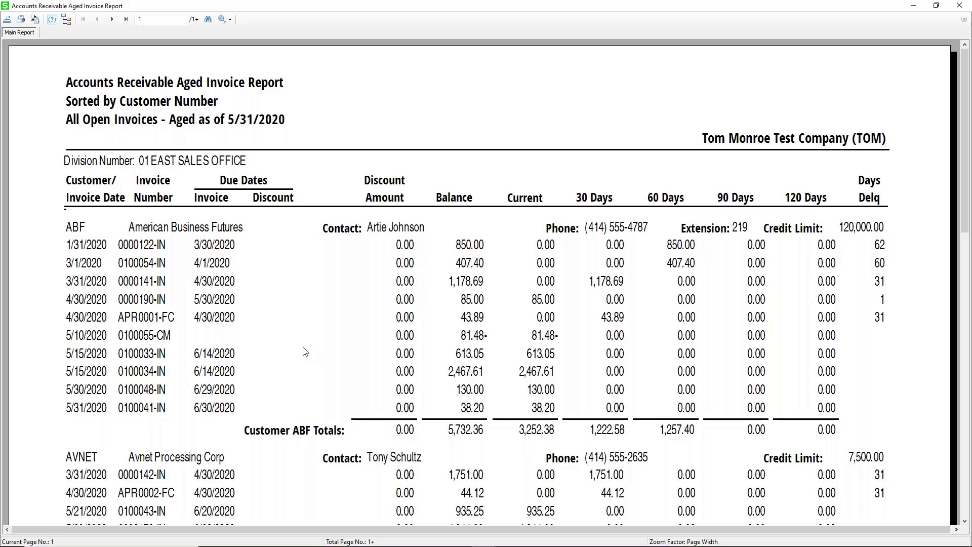
{"action": "left_click", "coordinate": [954, 9]}
{"action": "left_click", "coordinate": [639, 144]}
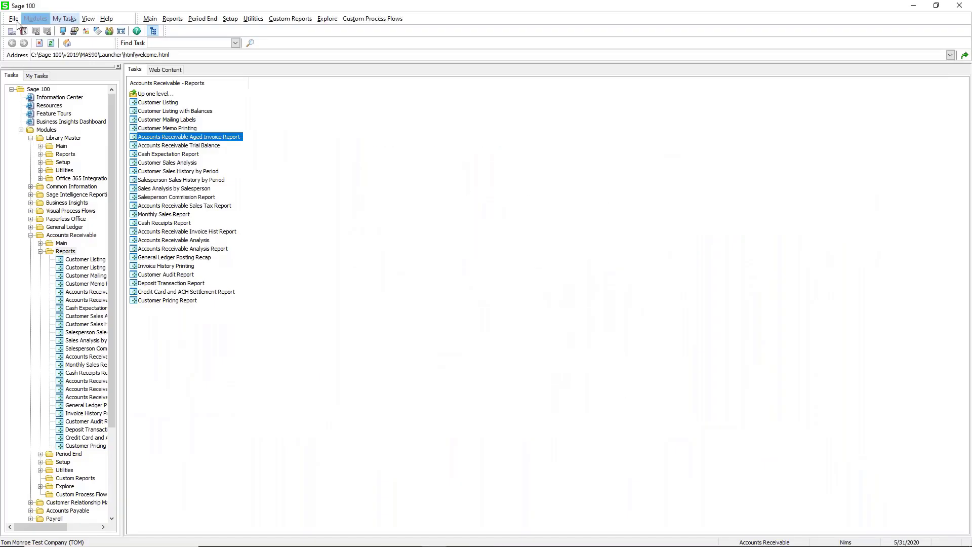
Step: Set the Default Report Preview Zoom in the user settings to Page Width
{"action": "left_click", "coordinate": [13, 18]}
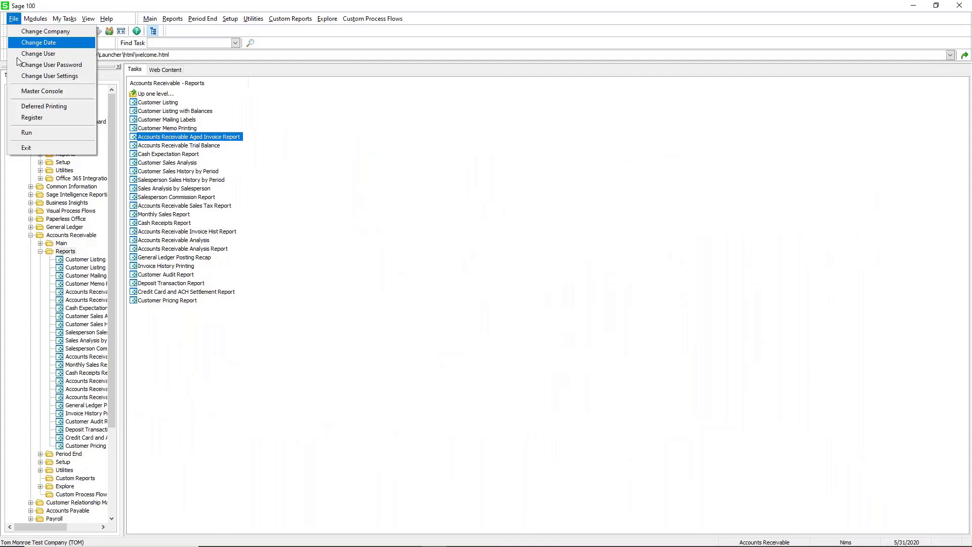
{"action": "left_click", "coordinate": [63, 77]}
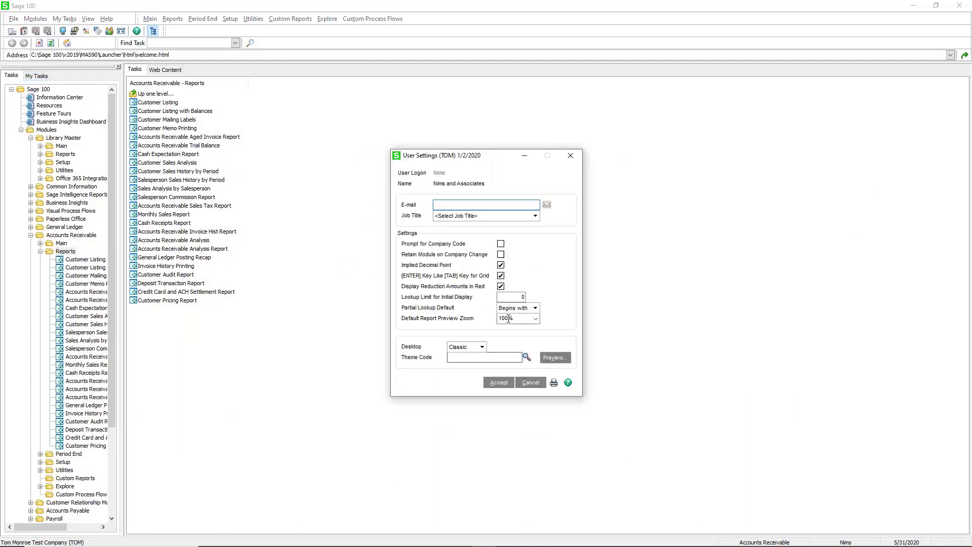
{"action": "left_click", "coordinate": [535, 319]}
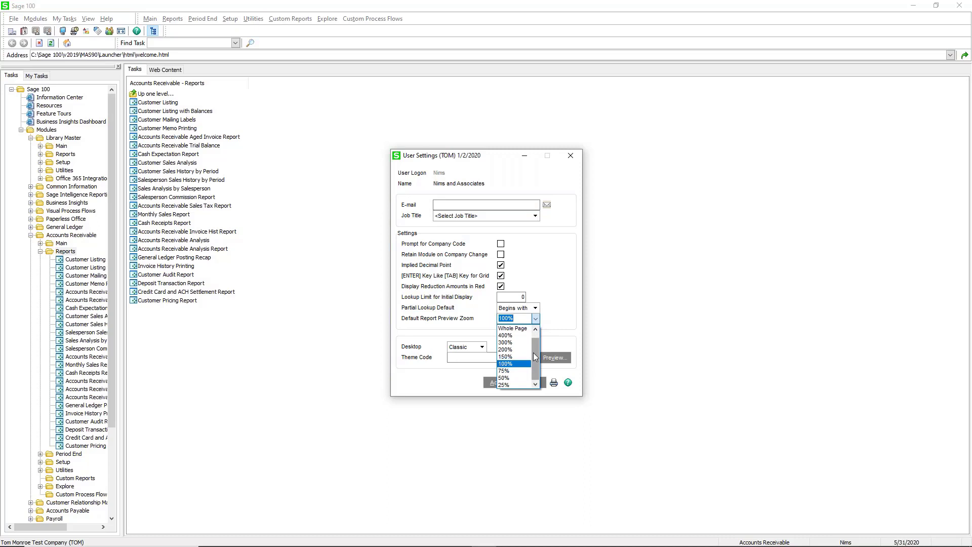
{"action": "scroll", "coordinate": [538, 354], "scroll_direction": "up", "scroll_amount": 1}
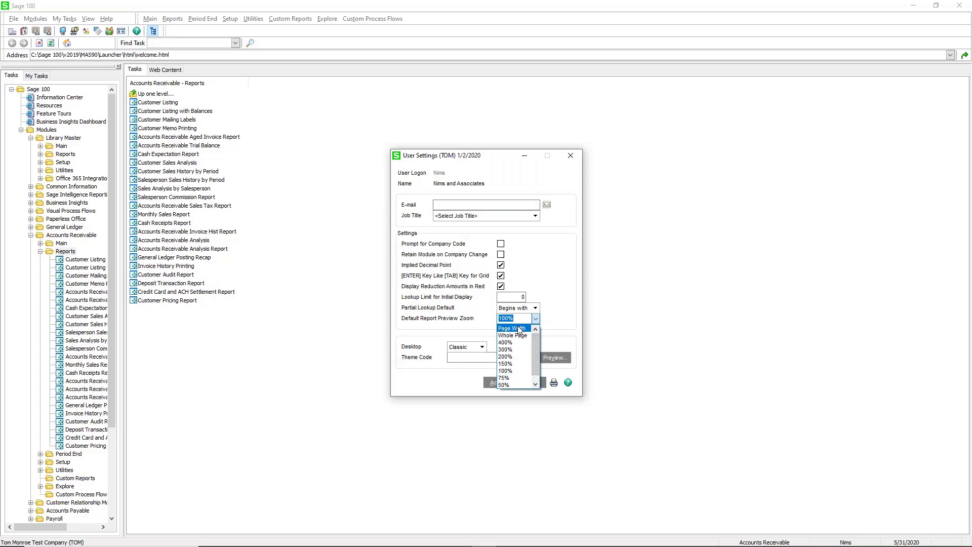
{"action": "left_click", "coordinate": [512, 329]}
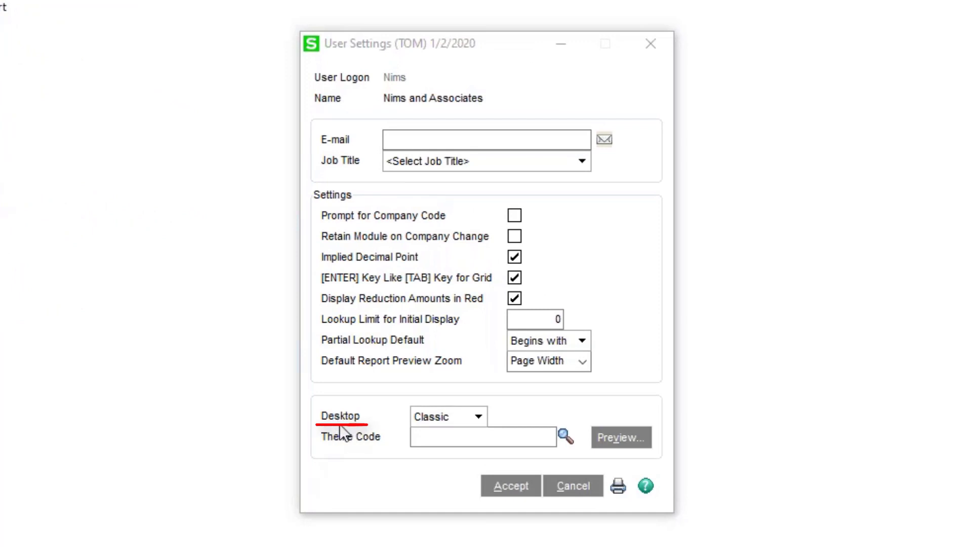
Step: Set the Desktop style in the user settings to Standard and accept the settings
{"action": "left_click", "coordinate": [478, 416]}
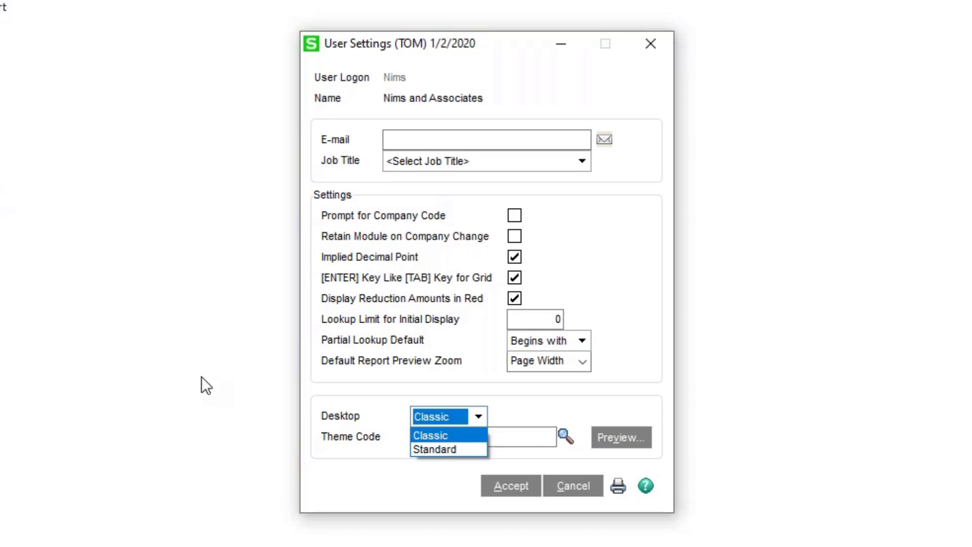
{"action": "left_click", "coordinate": [426, 449]}
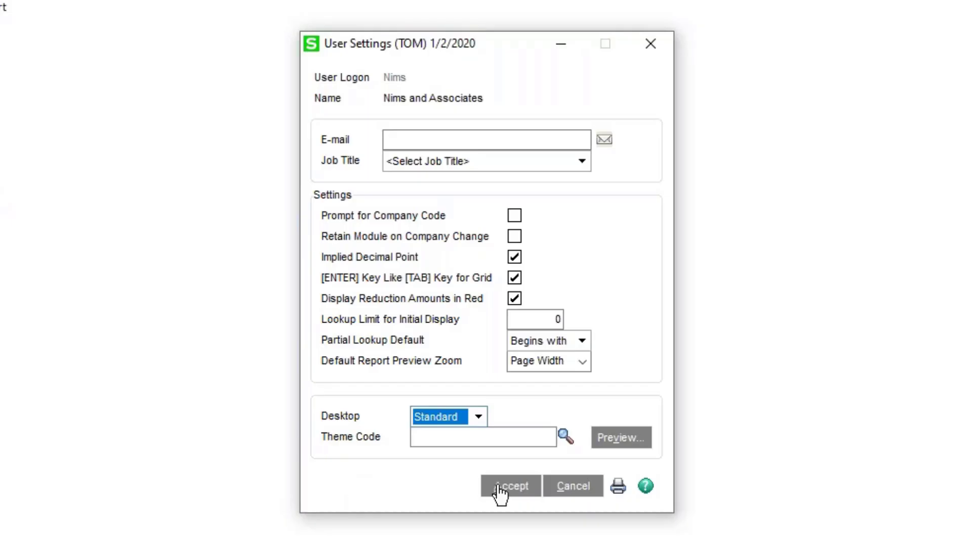
{"action": "left_click", "coordinate": [499, 487]}
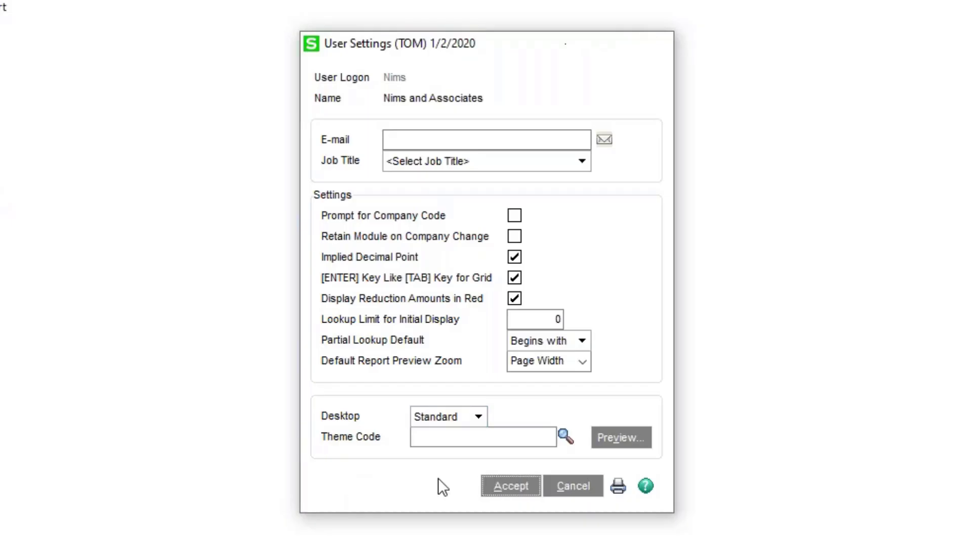
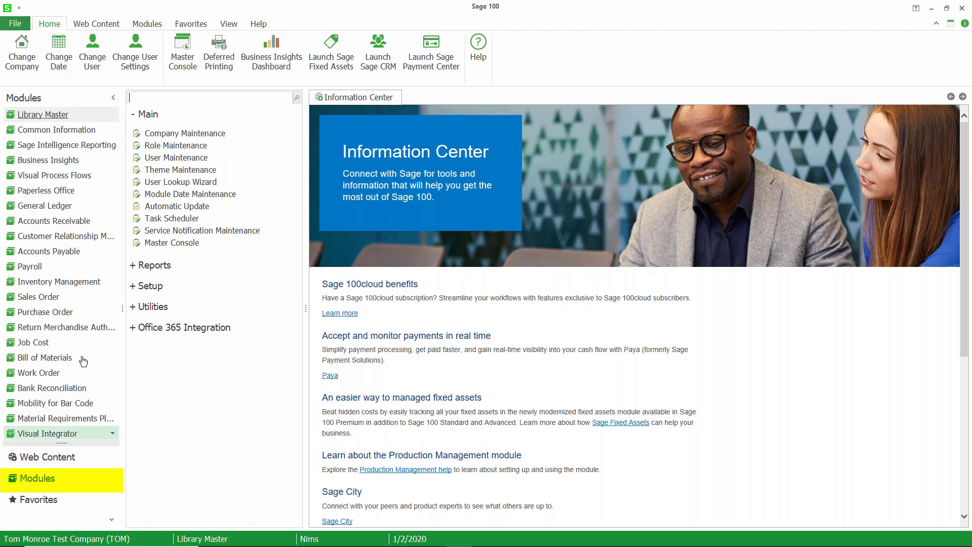
{"action": "left_click", "coordinate": [45, 500]}
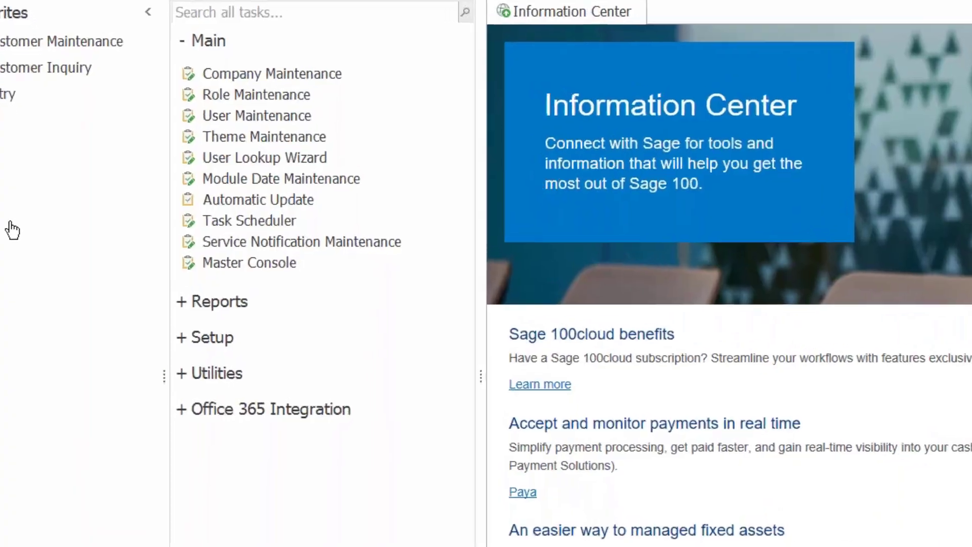
{"action": "right_click", "coordinate": [34, 222]}
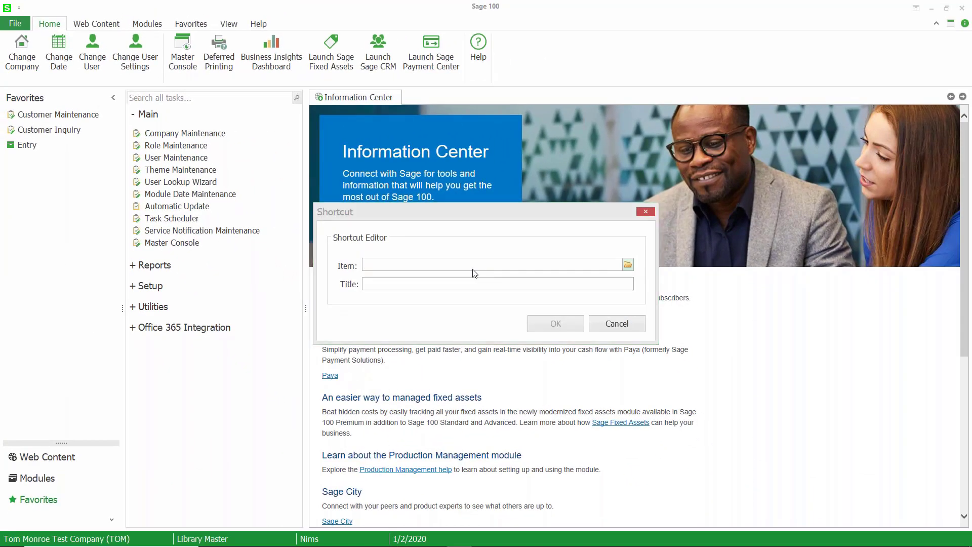
{"action": "left_click", "coordinate": [628, 264]}
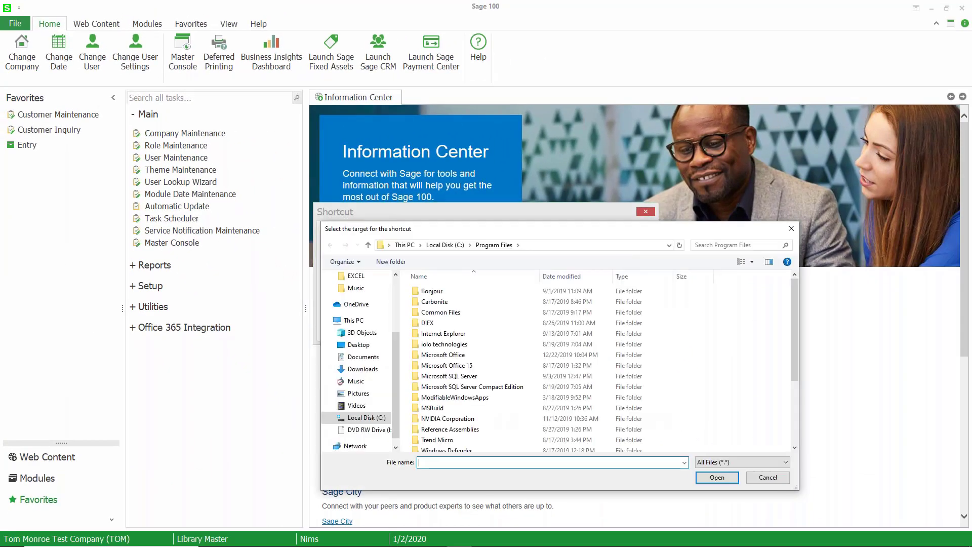
{"action": "left_click", "coordinate": [789, 230]}
{"action": "left_click", "coordinate": [612, 324]}
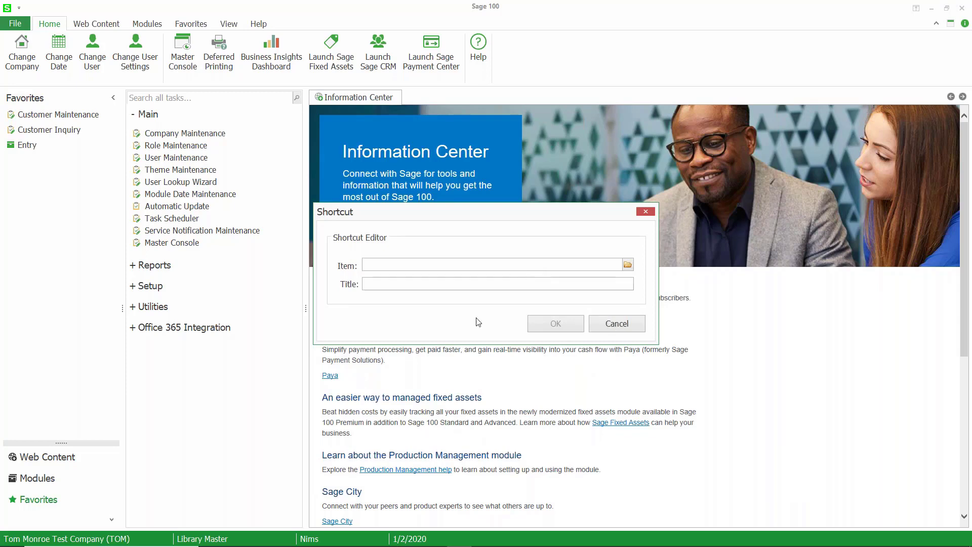
Step: Open the Sales Order module with accounting date 1/2/2020, add Sales Order Entry to the favorites, and show the favorites
{"action": "left_click", "coordinate": [34, 480]}
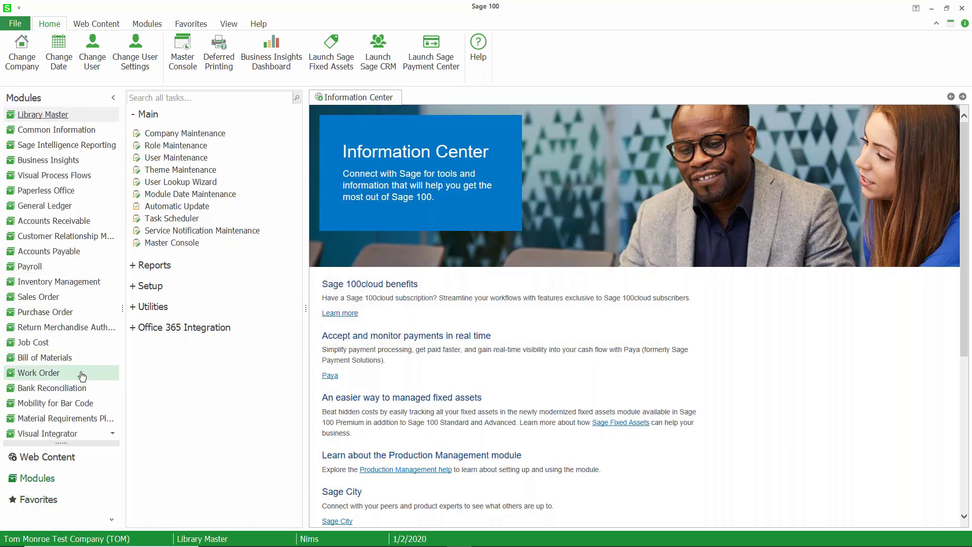
{"action": "left_click", "coordinate": [50, 302]}
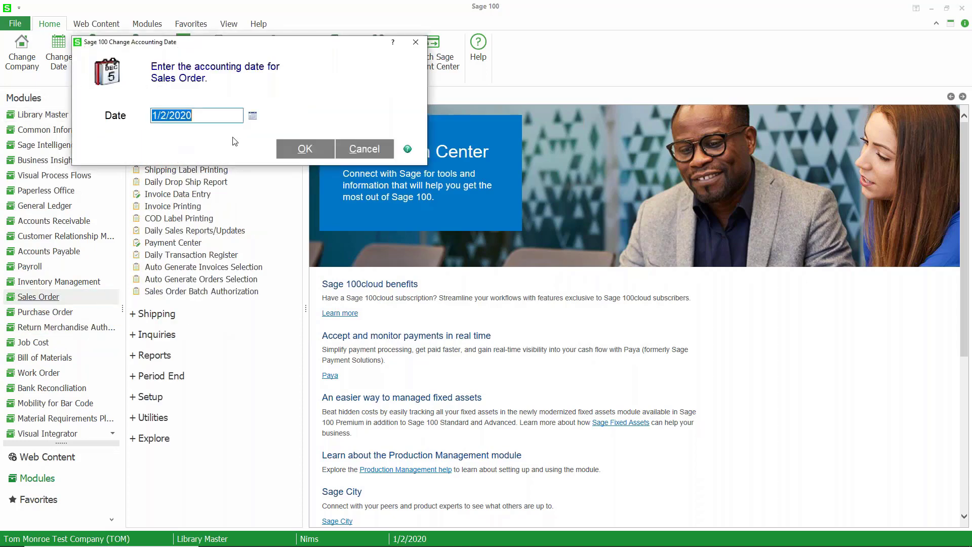
{"action": "left_click", "coordinate": [304, 149]}
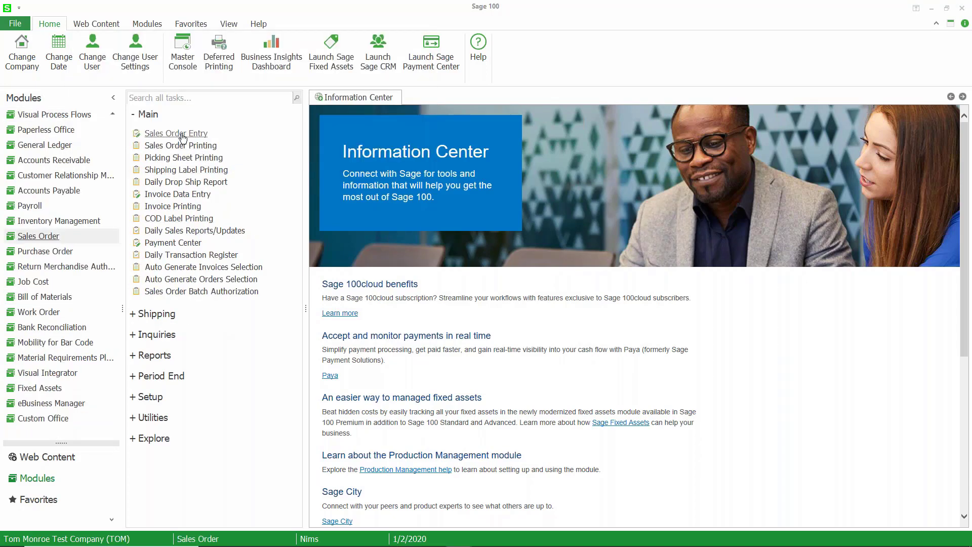
{"action": "right_click", "coordinate": [183, 137]}
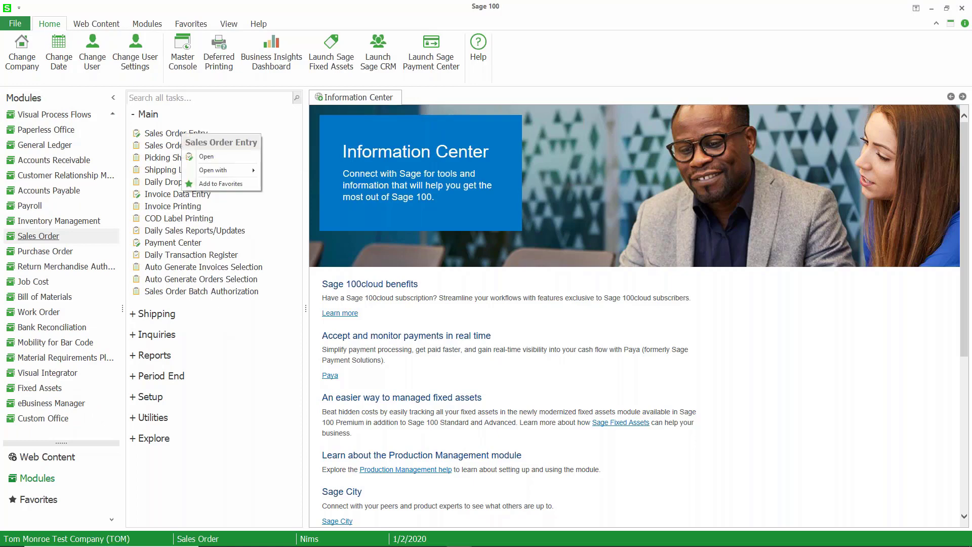
{"action": "left_click", "coordinate": [221, 184]}
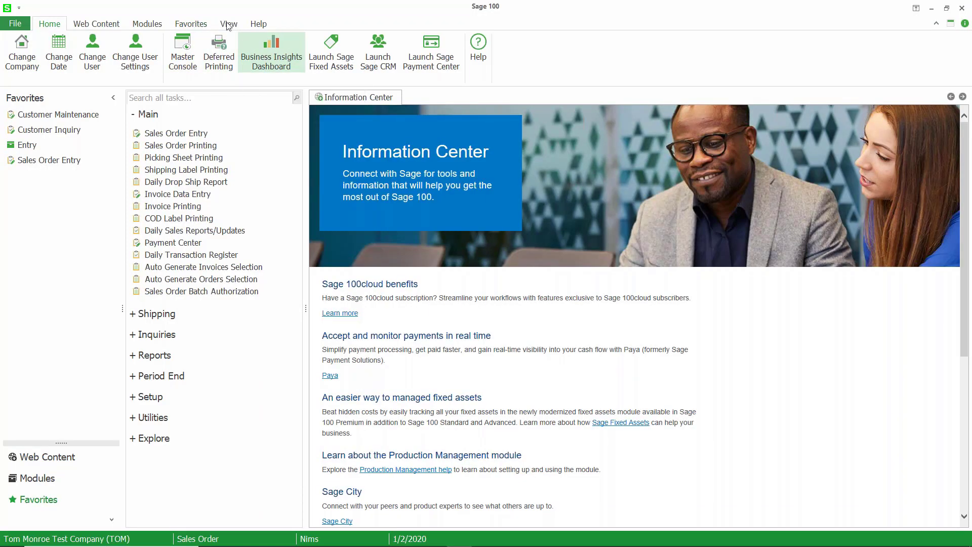
{"action": "left_click", "coordinate": [192, 24]}
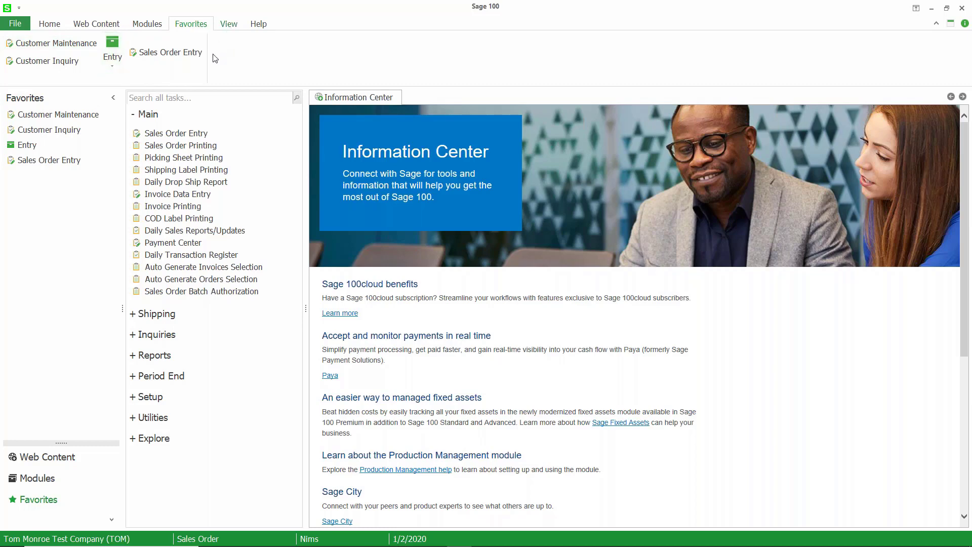
Step: Try the DevExpress Dark Style and Visual Studio 2013 Light themes, and restore the Sage 2016 theme
{"action": "left_click", "coordinate": [229, 26]}
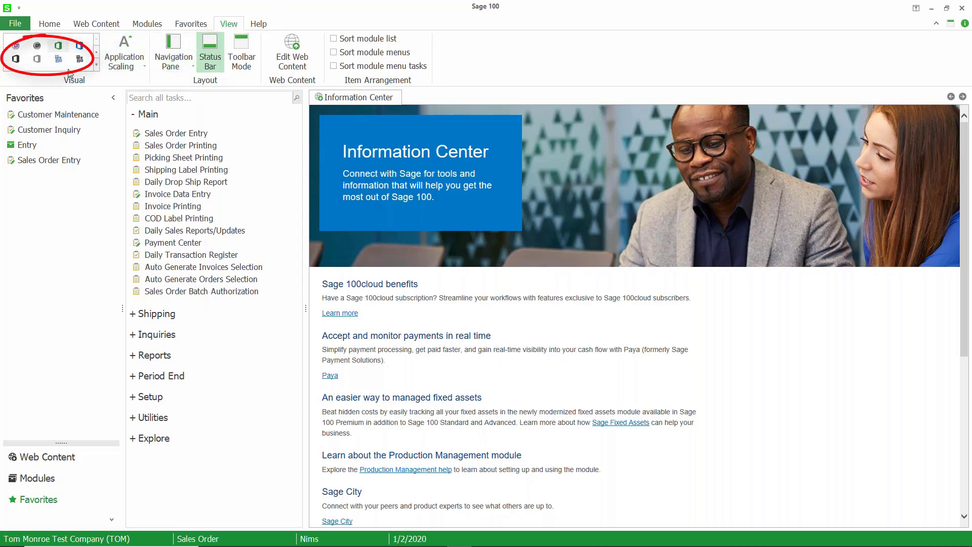
{"action": "left_click", "coordinate": [96, 66]}
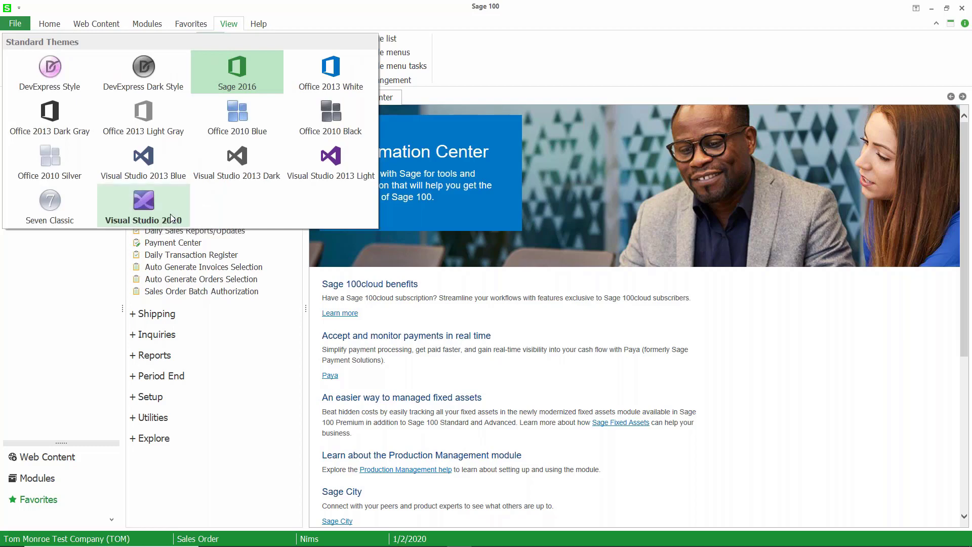
{"action": "left_click", "coordinate": [97, 238]}
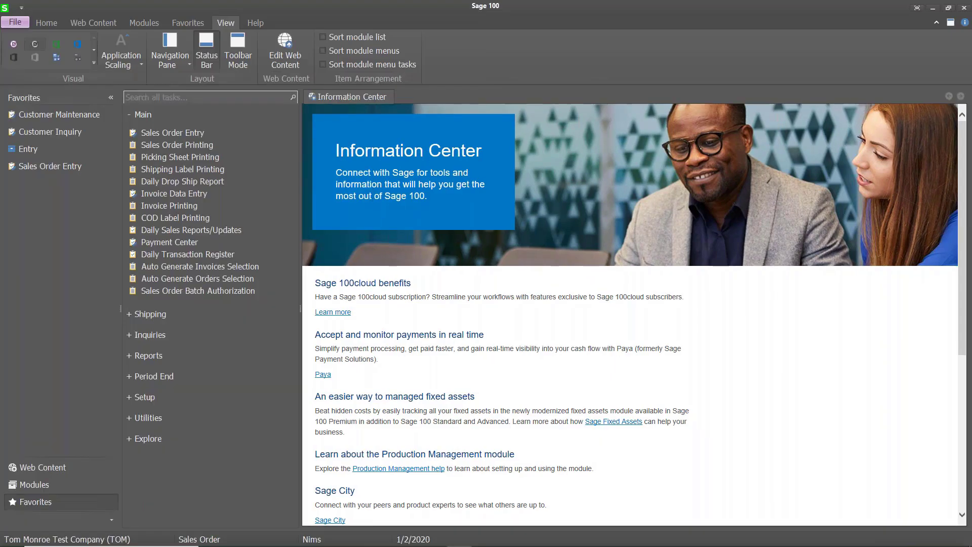
{"action": "left_click", "coordinate": [92, 63]}
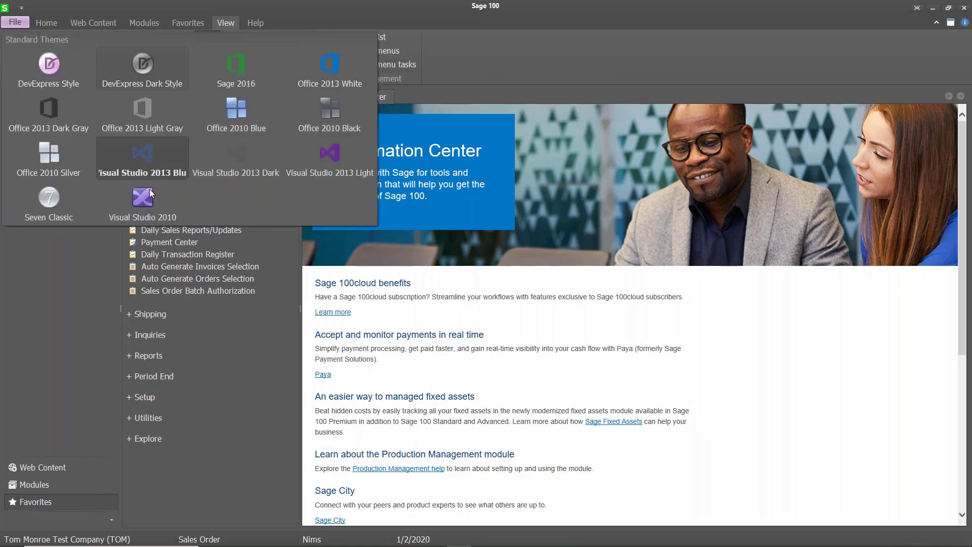
{"action": "left_click", "coordinate": [316, 156]}
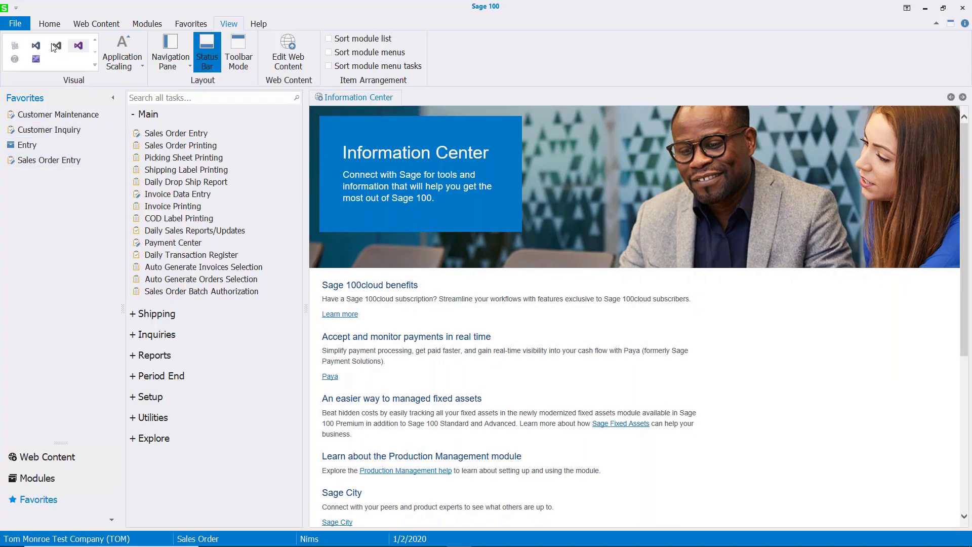
{"action": "left_click", "coordinate": [95, 65]}
{"action": "left_click", "coordinate": [232, 81]}
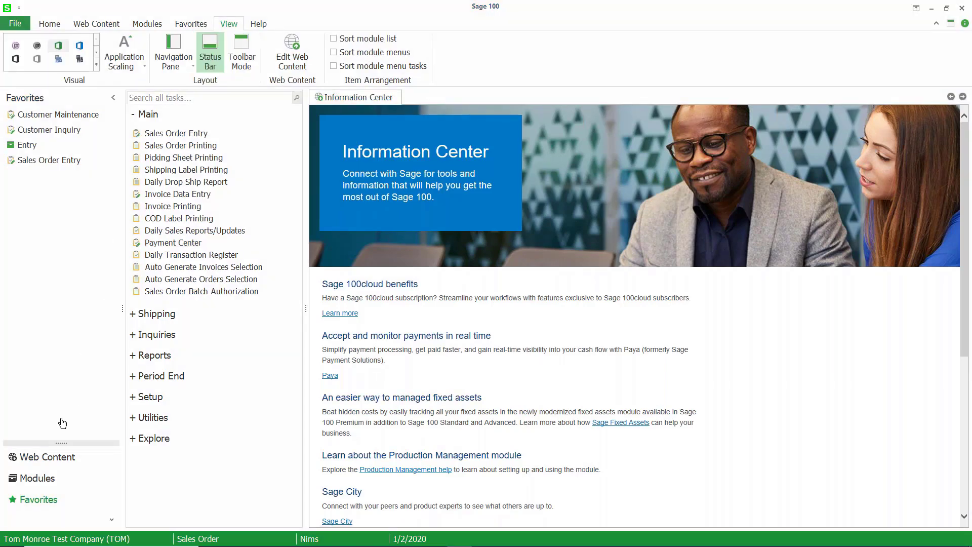
Step: Change the current module to Accounts Payable with accounting date 1/2/2020, and look through its Main tasks
{"action": "left_click", "coordinate": [39, 481]}
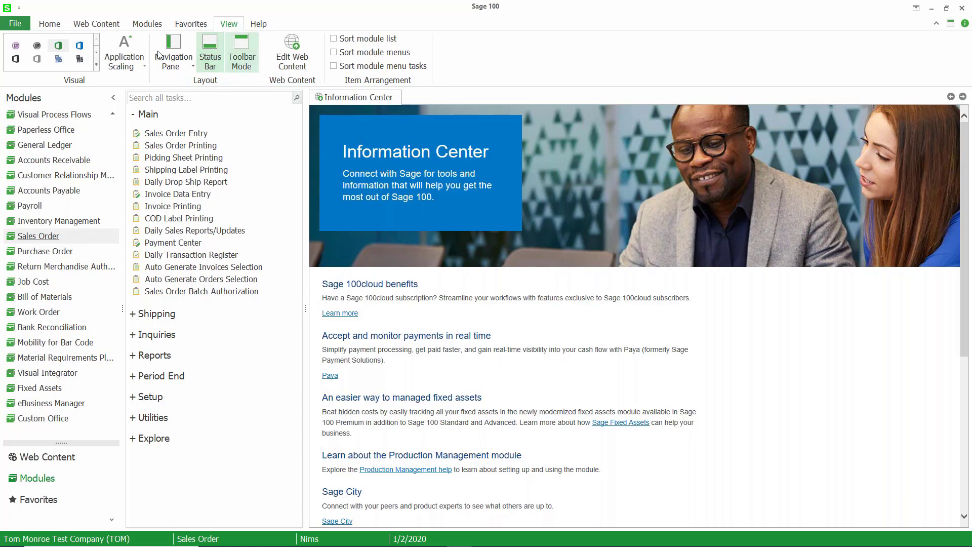
{"action": "left_click", "coordinate": [148, 25]}
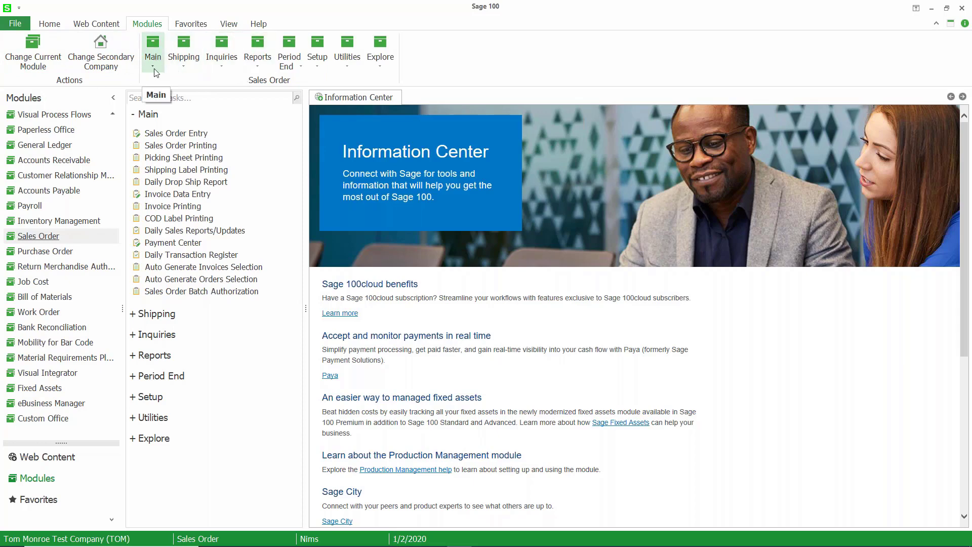
{"action": "left_click", "coordinate": [32, 56]}
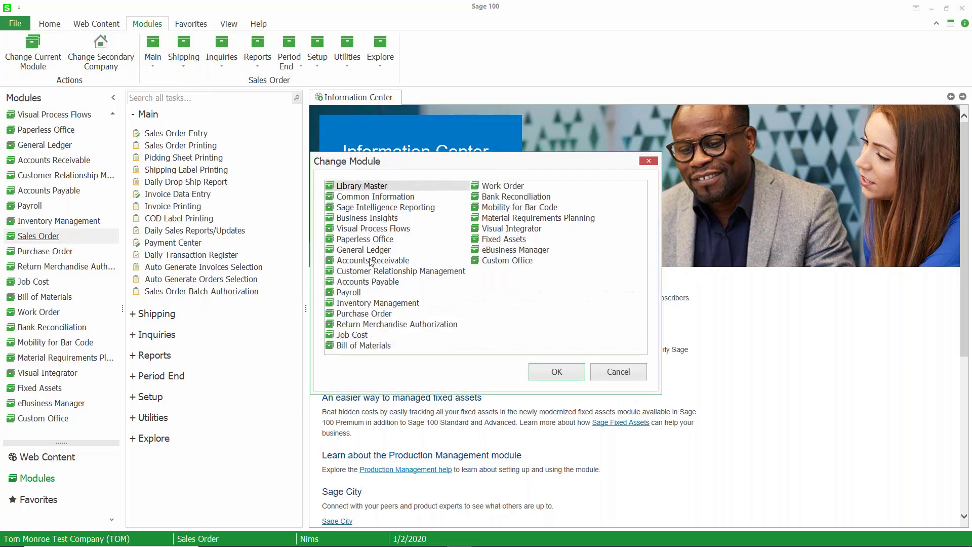
{"action": "left_click", "coordinate": [358, 283]}
{"action": "double_click", "coordinate": [357, 283]}
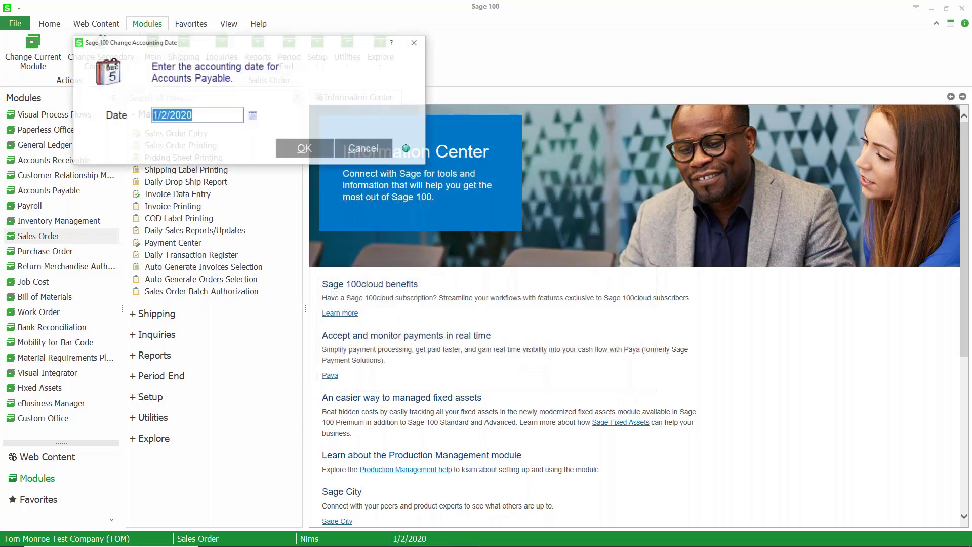
{"action": "left_click", "coordinate": [303, 147]}
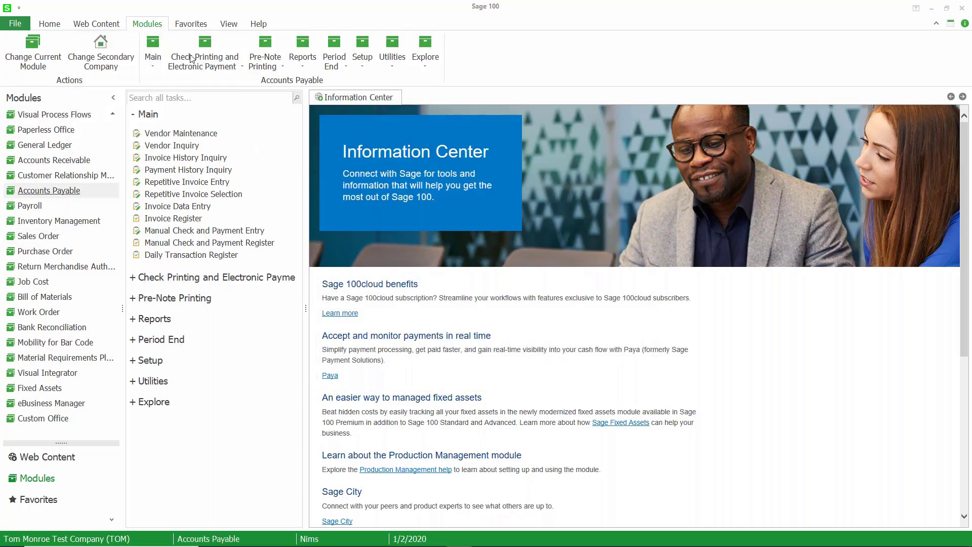
{"action": "left_click", "coordinate": [155, 60]}
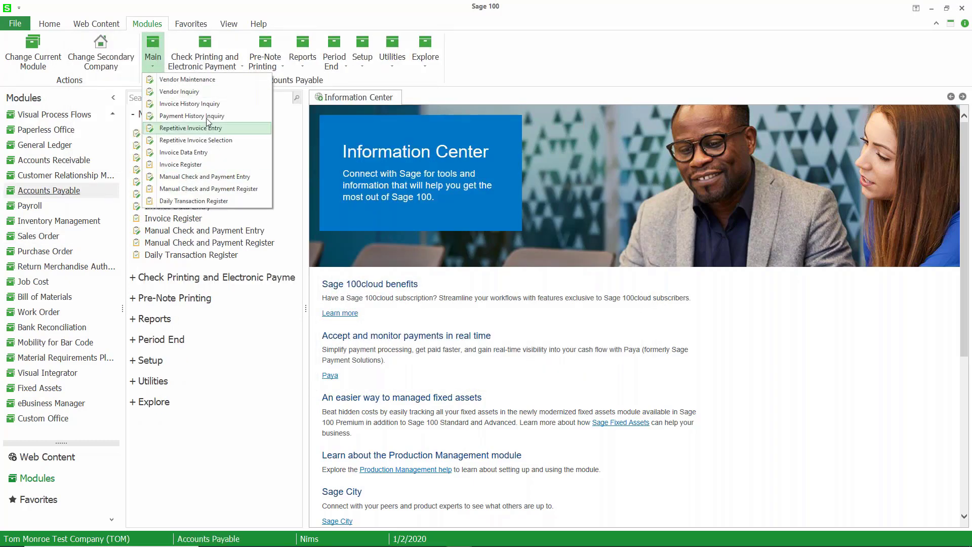
{"action": "left_click", "coordinate": [474, 74]}
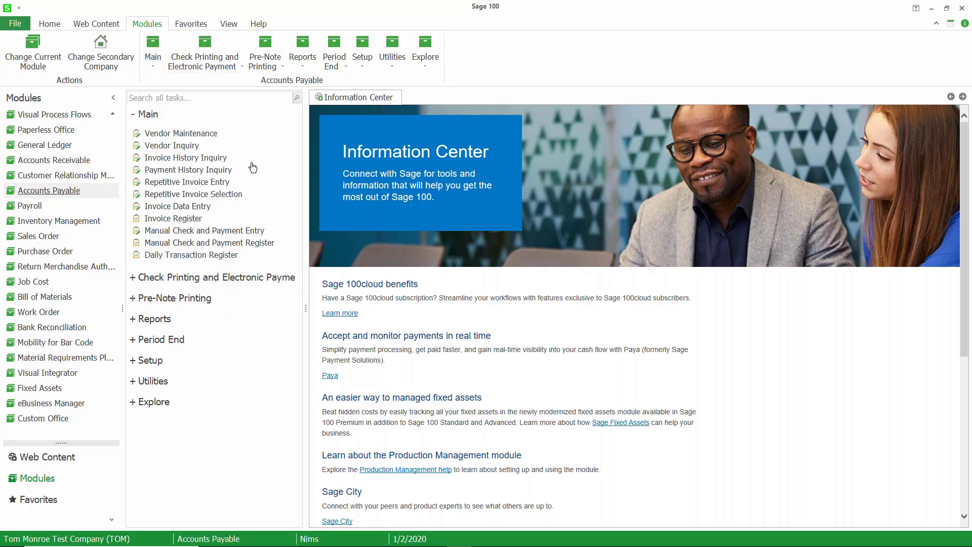
Step: Try the Default application scaling, check the Vendor Maintenance window at that size, and close it
{"action": "left_click", "coordinate": [229, 26]}
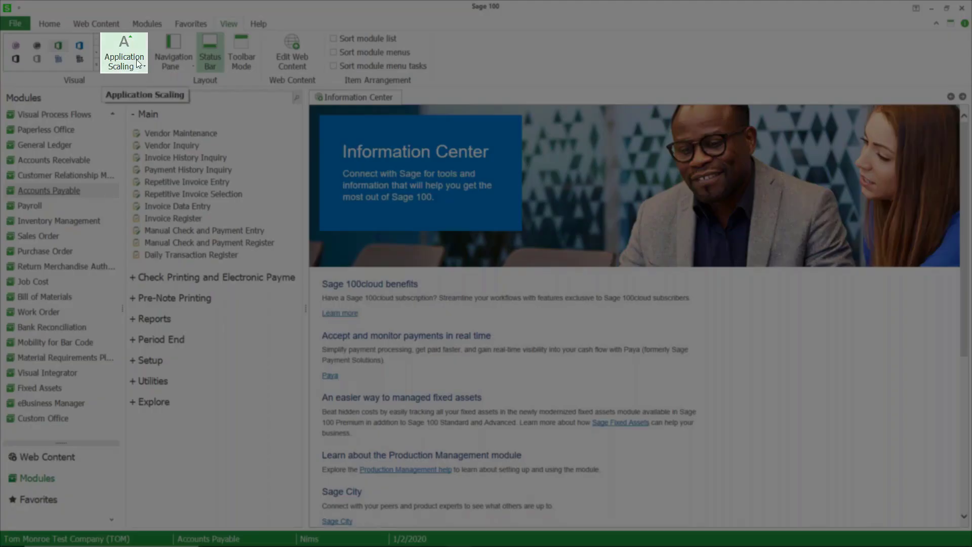
{"action": "left_click", "coordinate": [137, 62]}
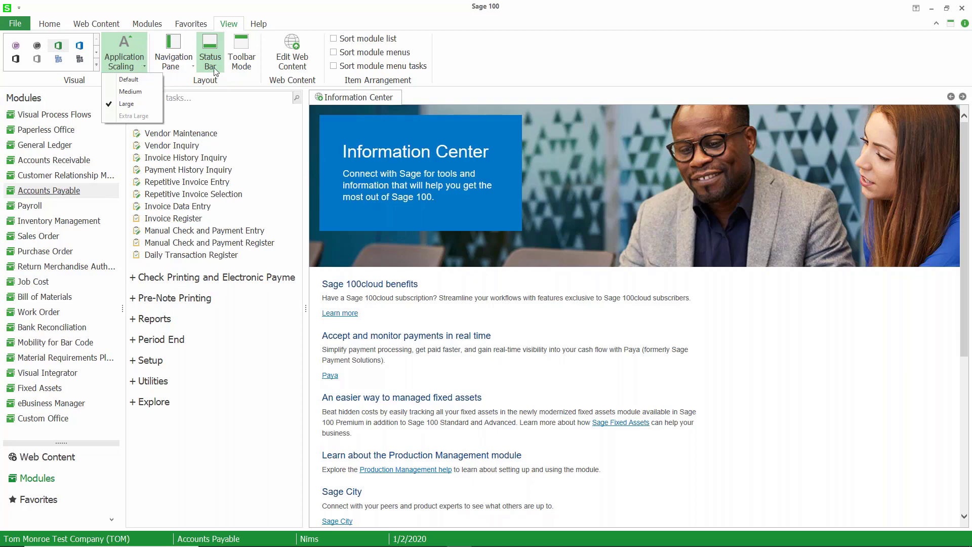
{"action": "left_click", "coordinate": [128, 80]}
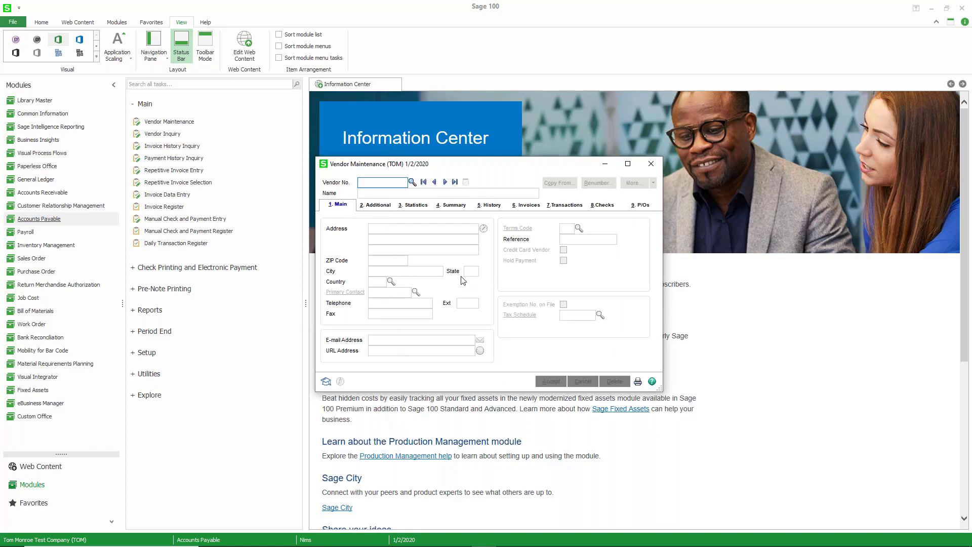
{"action": "left_click", "coordinate": [651, 165]}
Step: Try the Medium application scaling, check the Vendor Maintenance window at that size, and close it
{"action": "left_click", "coordinate": [117, 51]}
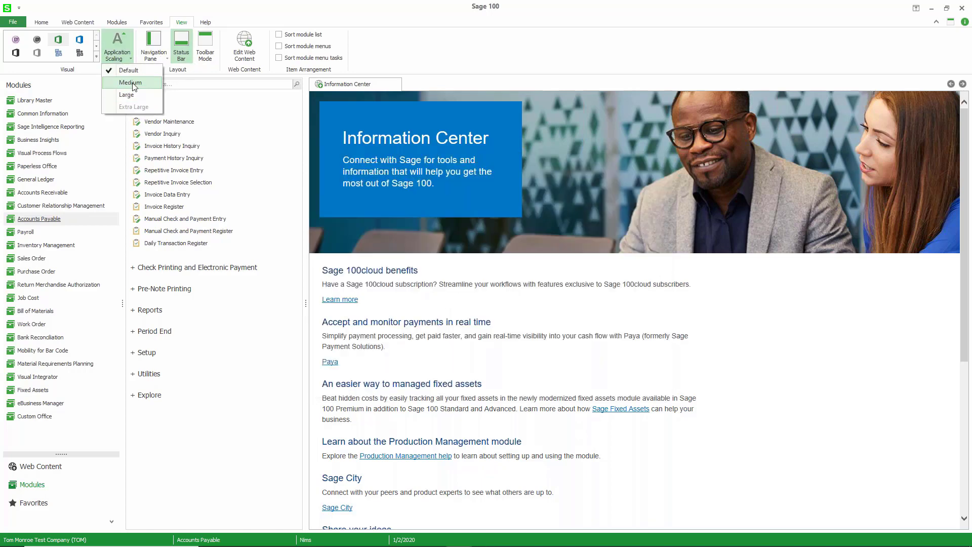
{"action": "left_click", "coordinate": [135, 84]}
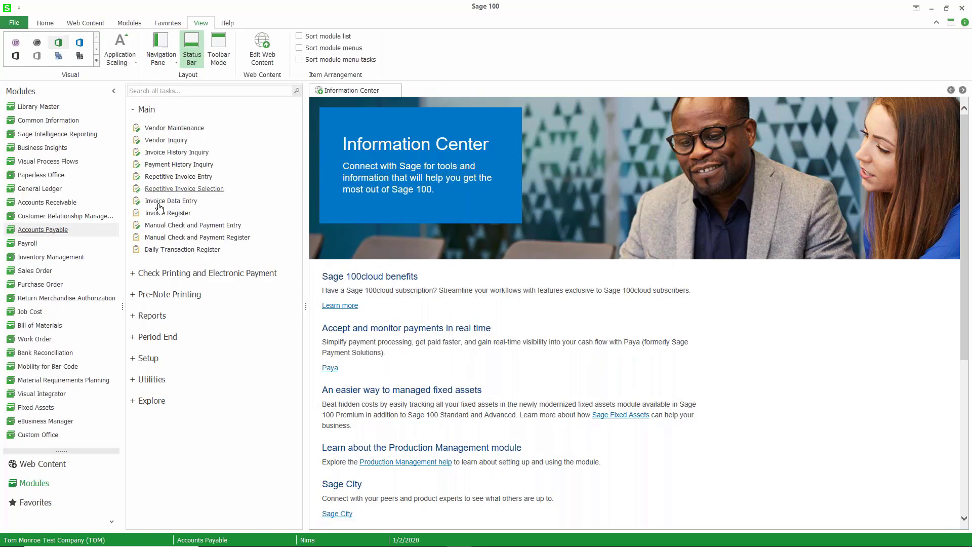
{"action": "left_click", "coordinate": [185, 128]}
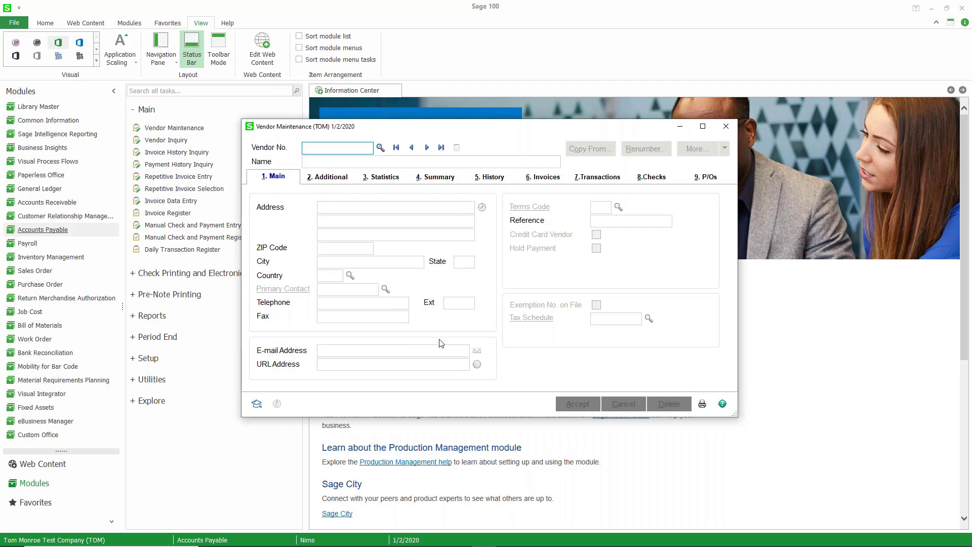
{"action": "left_click", "coordinate": [726, 127]}
Step: Set the application scaling to Large
{"action": "left_click", "coordinate": [120, 50]}
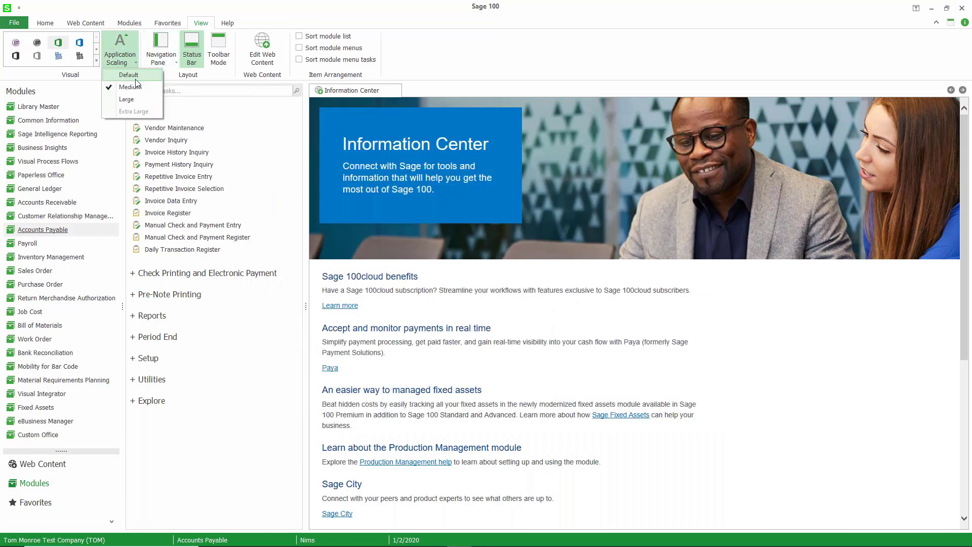
{"action": "left_click", "coordinate": [134, 99]}
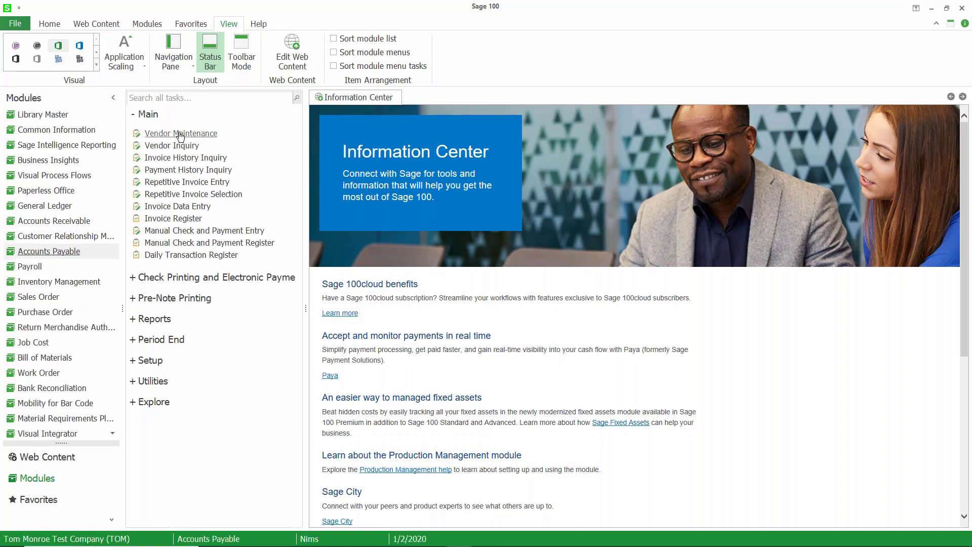
Step: Check the Vendor Maintenance window at the Large scaling using the Airway Property vendor and its invoices, and close the window
{"action": "left_click", "coordinate": [180, 134]}
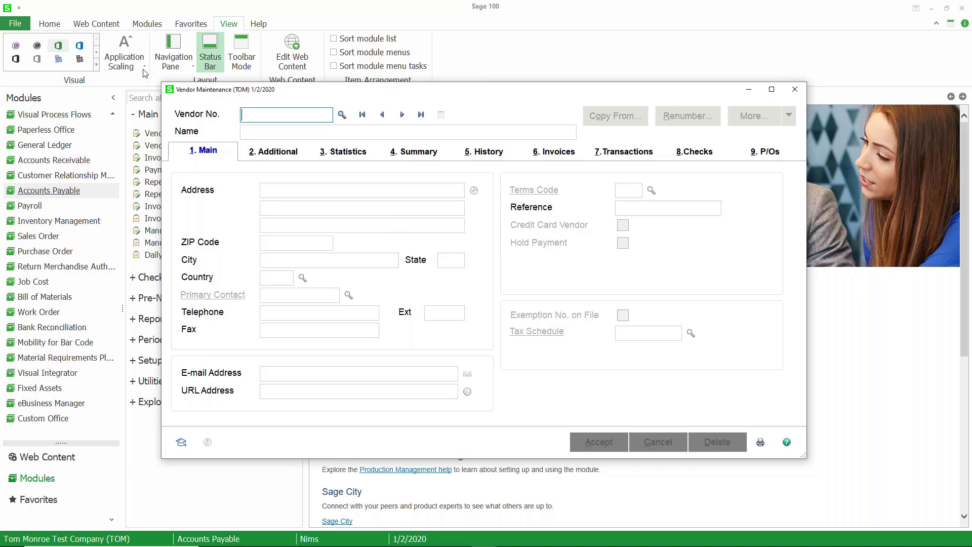
{"action": "left_click", "coordinate": [402, 115]}
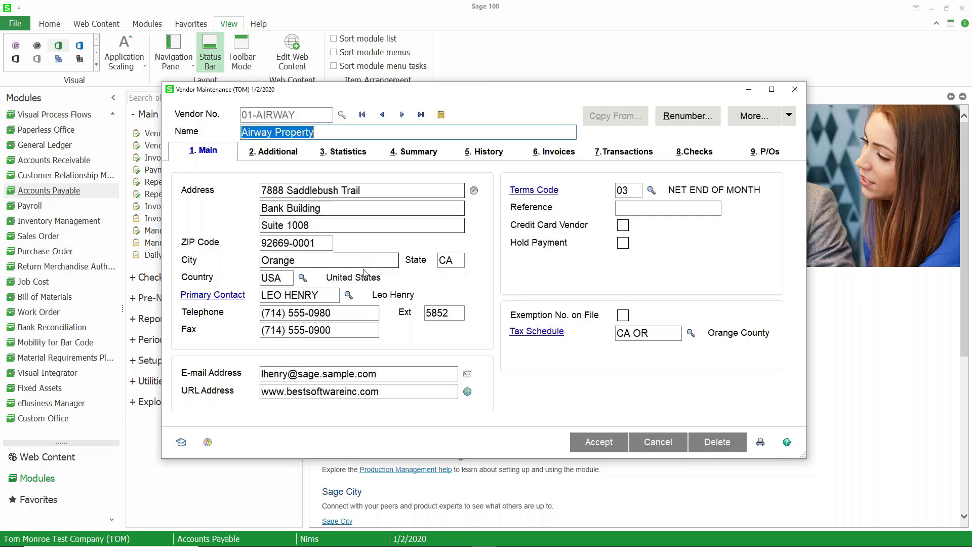
{"action": "left_click", "coordinate": [554, 151]}
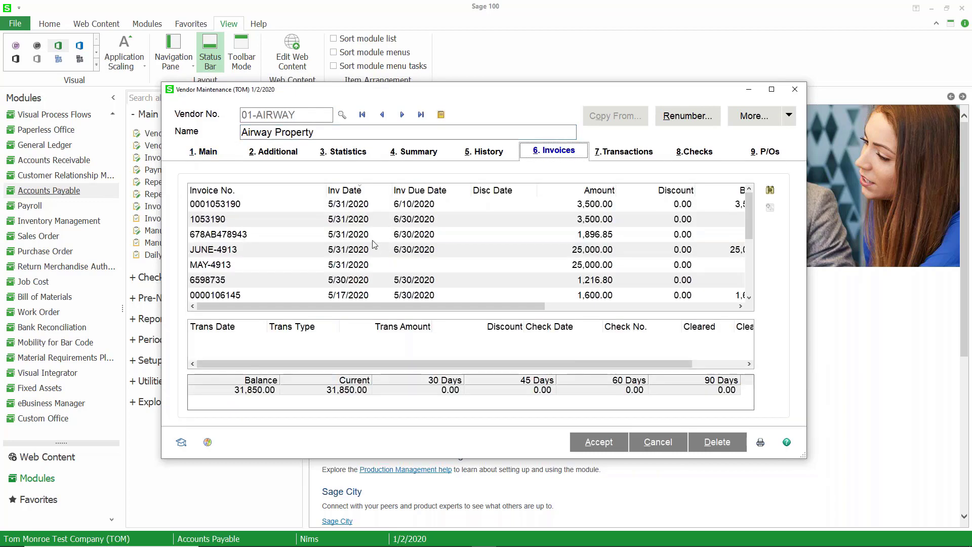
{"action": "left_click", "coordinate": [582, 446]}
{"action": "key", "text": "Escape"}
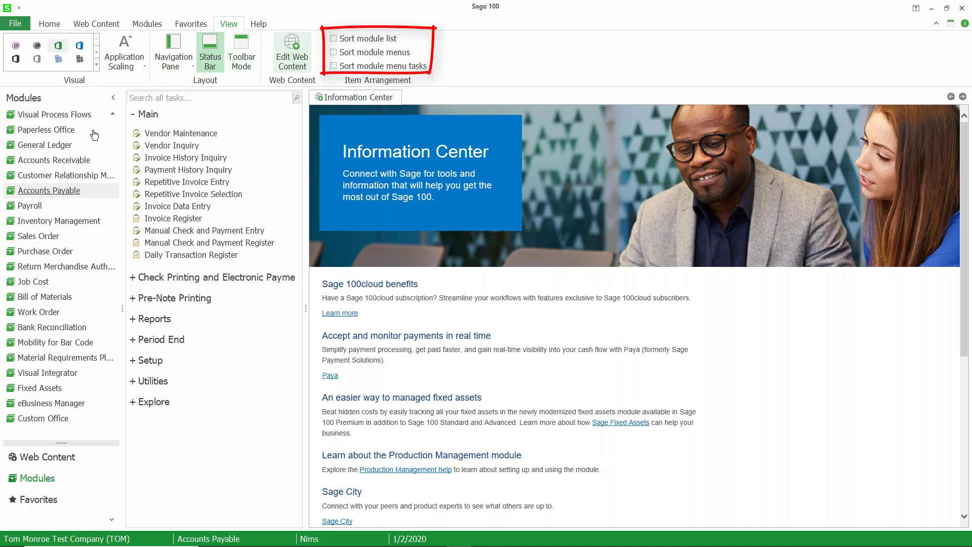
Step: Turn on alphabetical sorting for the module list, the module menus and the module menu tasks
{"action": "scroll", "coordinate": [75, 144], "scroll_direction": "up", "scroll_amount": 2}
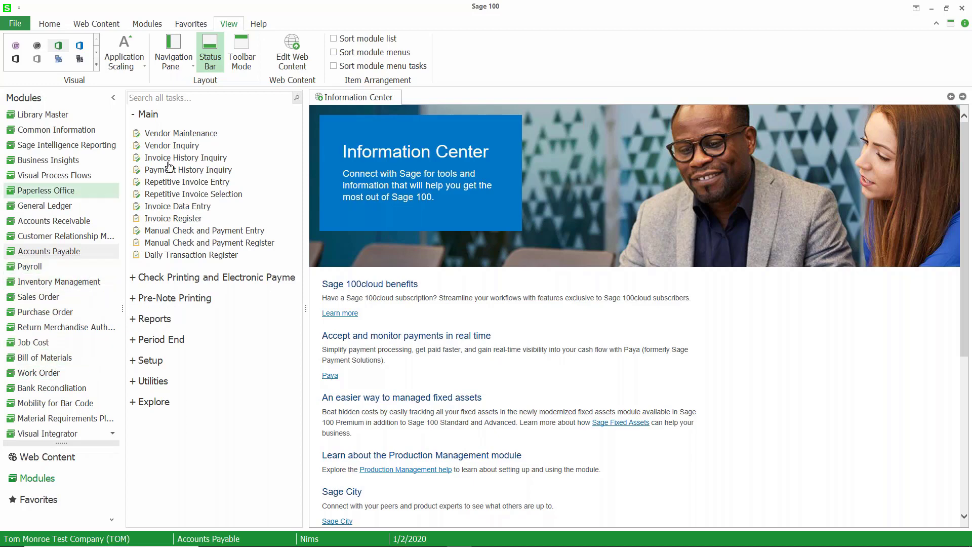
{"action": "left_click", "coordinate": [333, 39]}
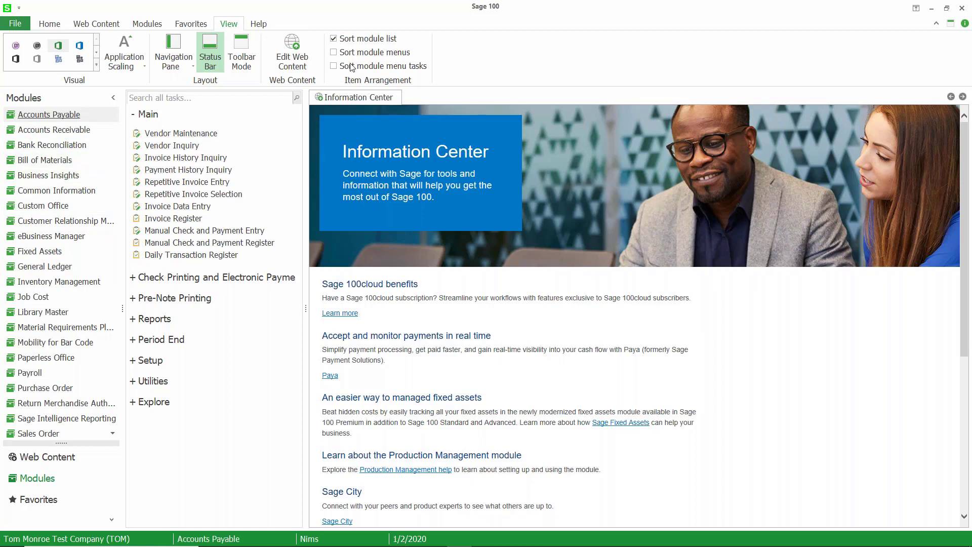
{"action": "left_click", "coordinate": [334, 53]}
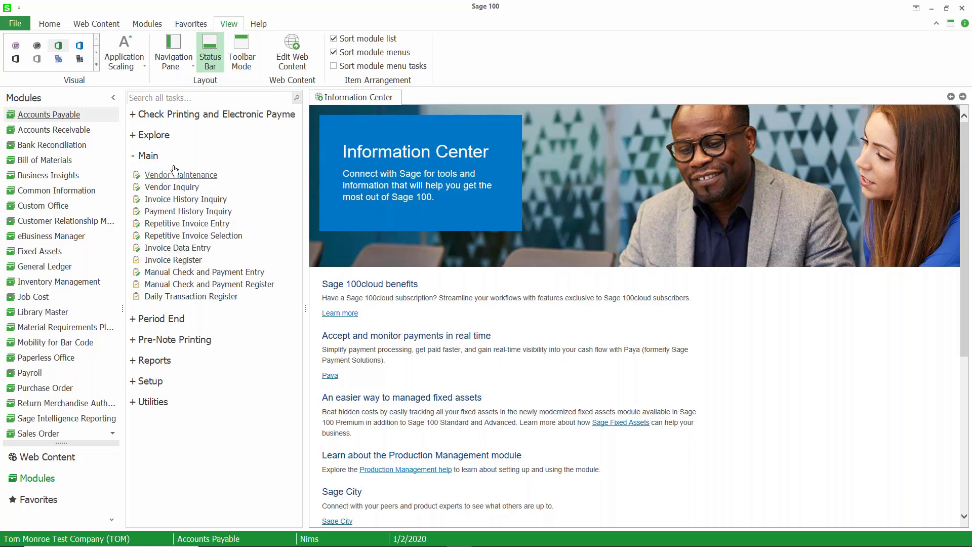
{"action": "left_click", "coordinate": [333, 66]}
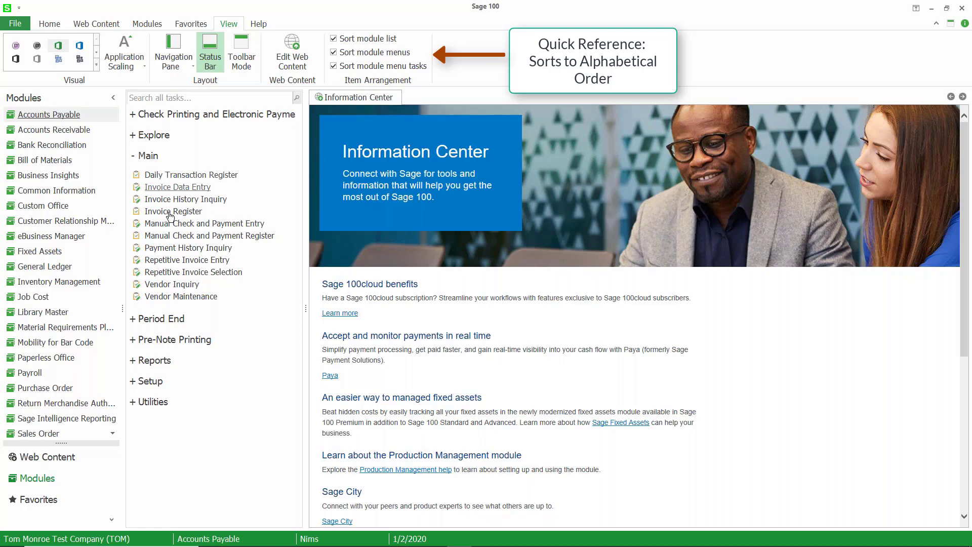
Step: Turn off sorting for the module menus, the module list and the module menu tasks to restore the original order
{"action": "left_click", "coordinate": [334, 52]}
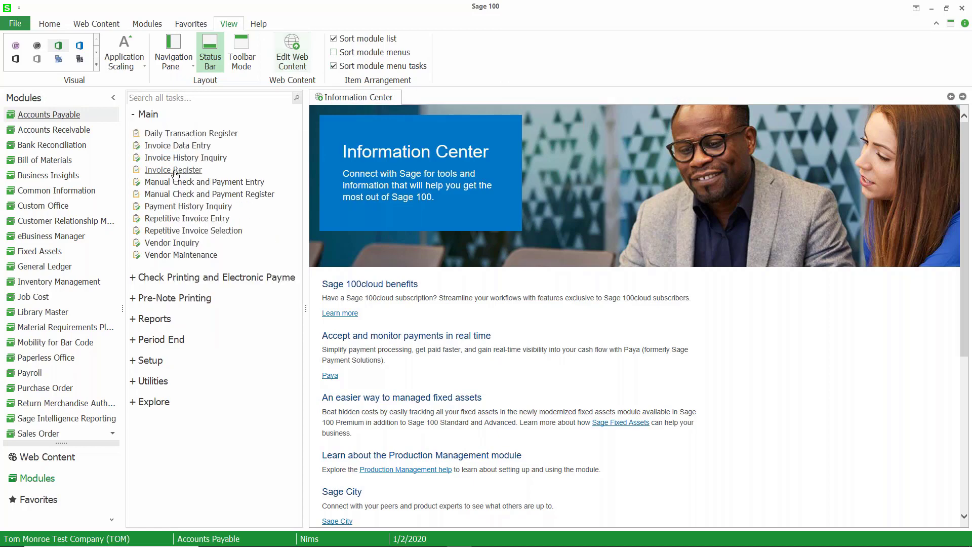
{"action": "left_click", "coordinate": [334, 39]}
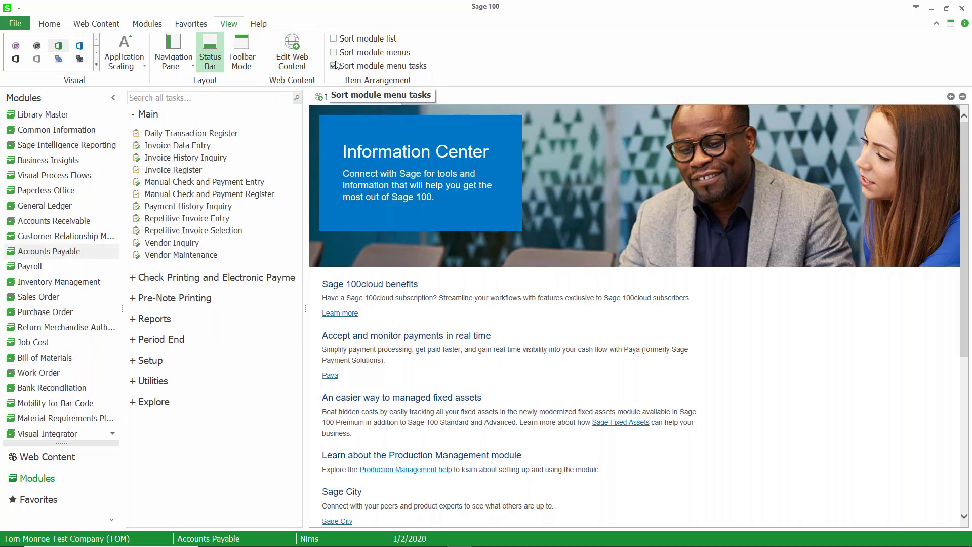
{"action": "left_click", "coordinate": [334, 66]}
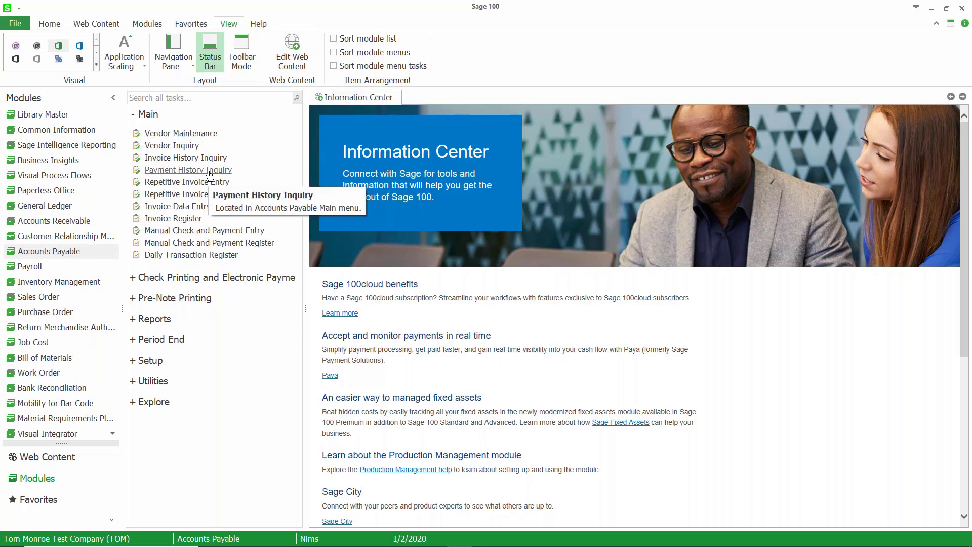